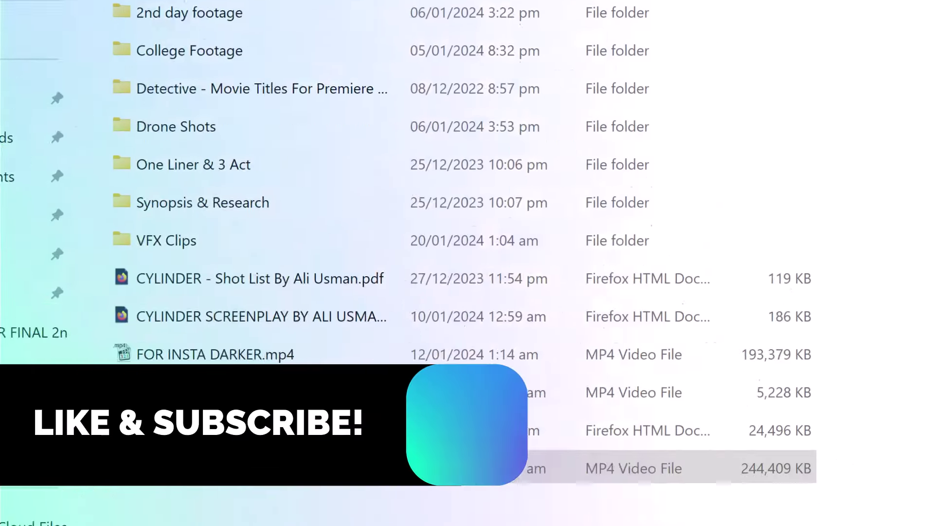
Launch After Effects from its taskbar icon.
click(622, 512)
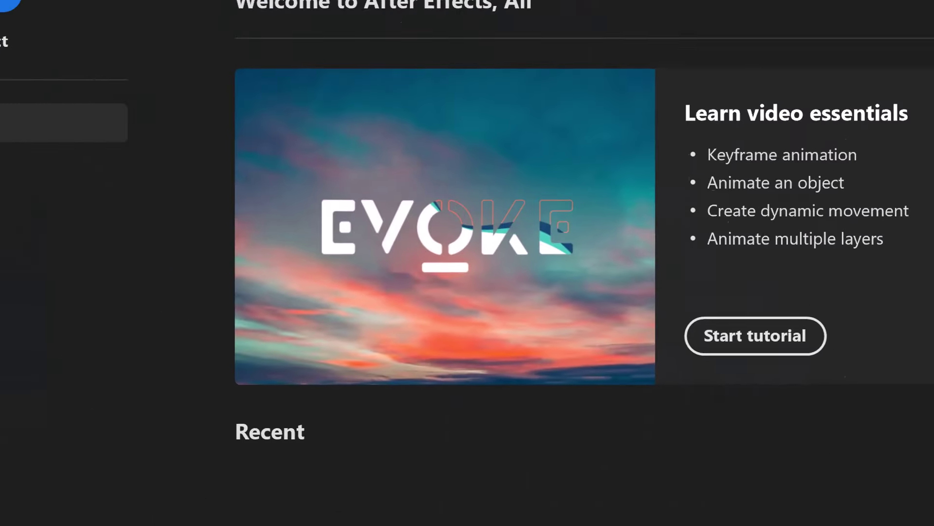
click(90, 227)
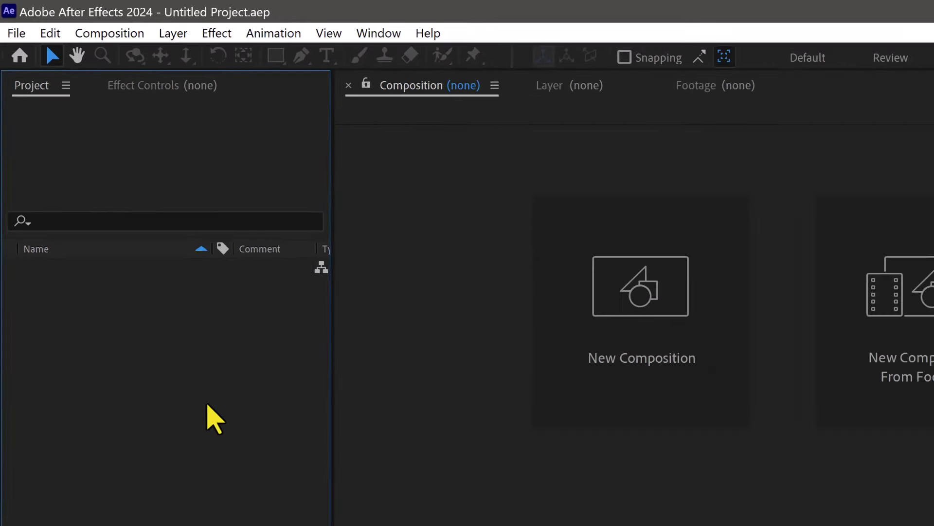
double_click(166, 324)
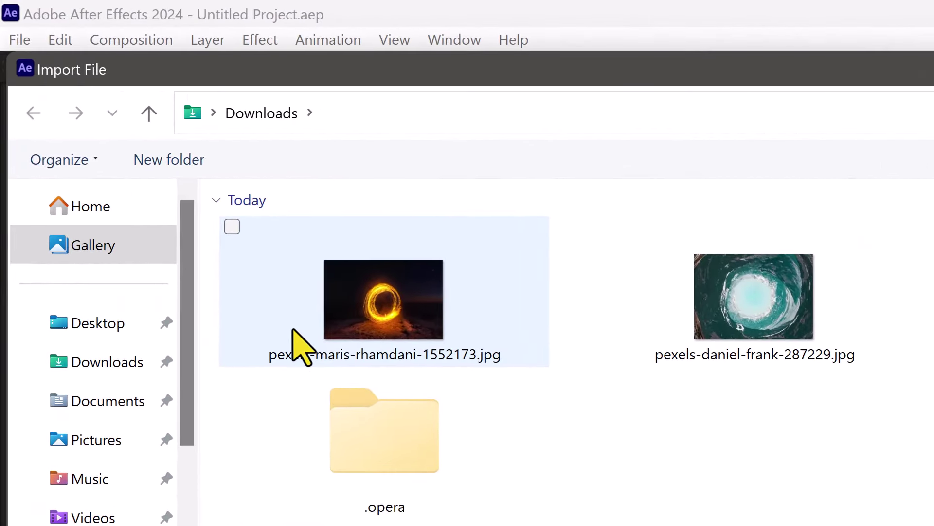
click(299, 341)
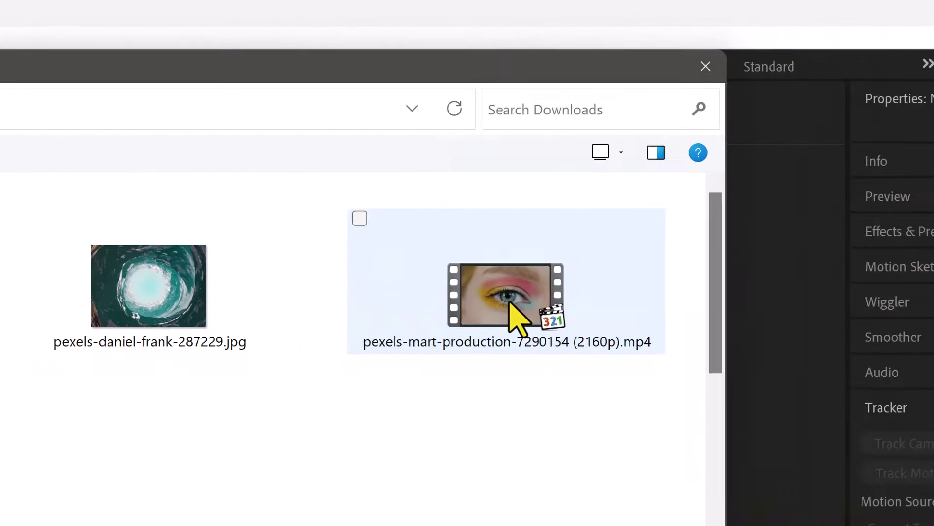
ctrl+click(567, 165)
key(Return)
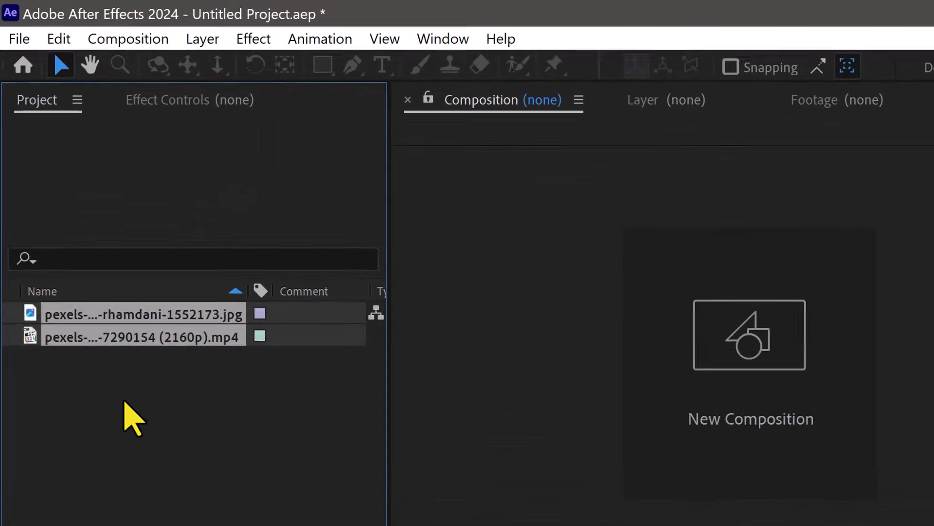
drag(119, 365, 112, 334)
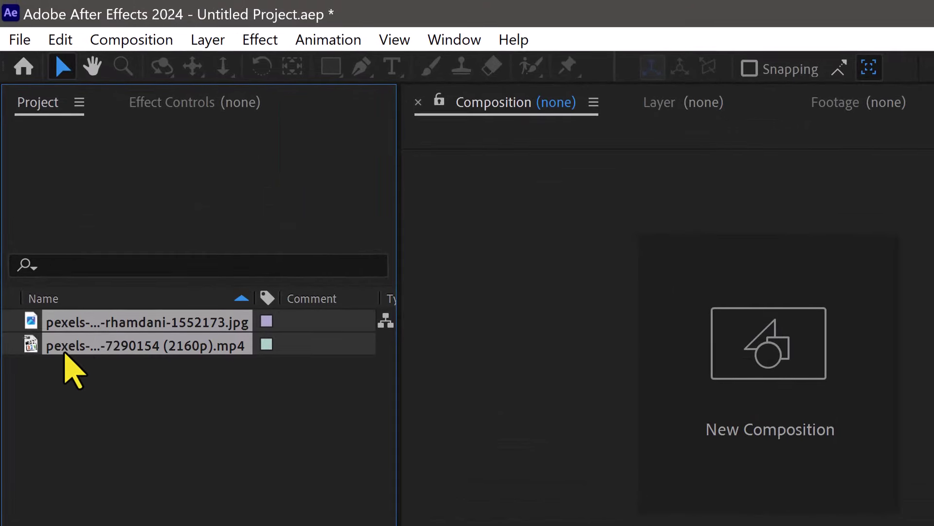
click(68, 399)
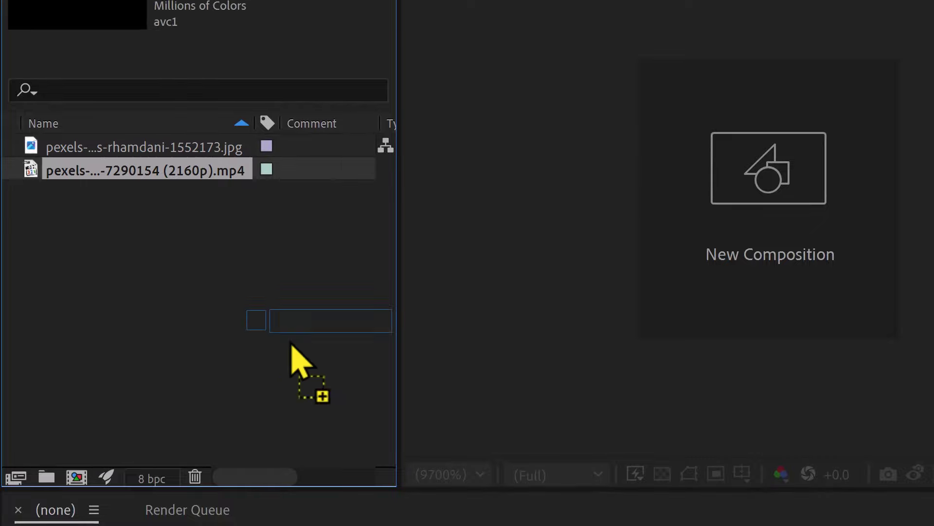
drag(52, 179, 129, 434)
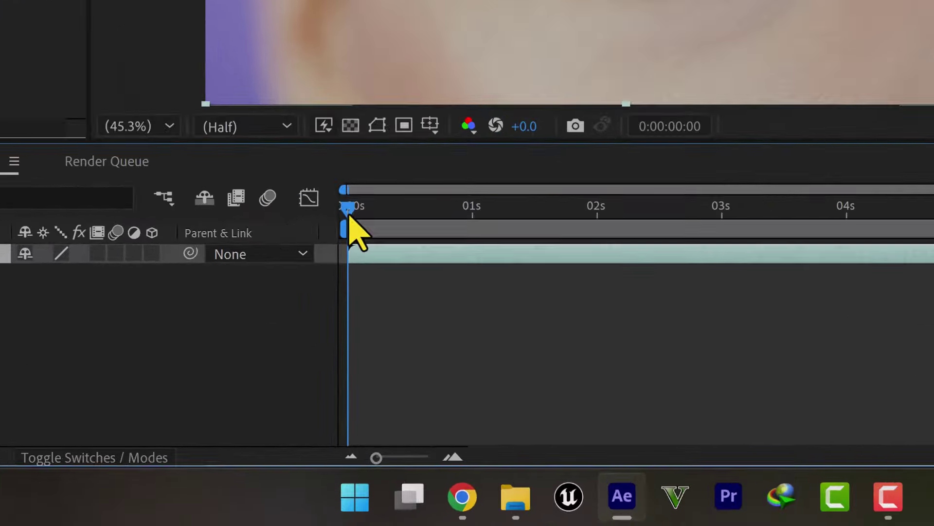
mouse_move(336, 319)
mouse_down()
mouse_move(420, 373)
mouse_move(436, 369)
mouse_up()
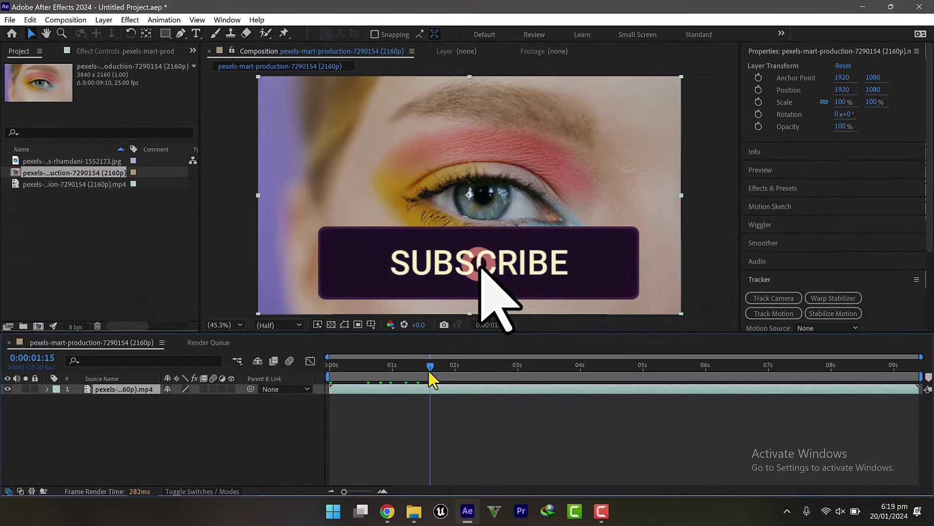
Find the blink and set the work area to roughly 18f–1s, parking the playhead just before it.
mouse_move(430, 371)
mouse_down()
mouse_move(409, 373)
mouse_move(429, 370)
mouse_up()
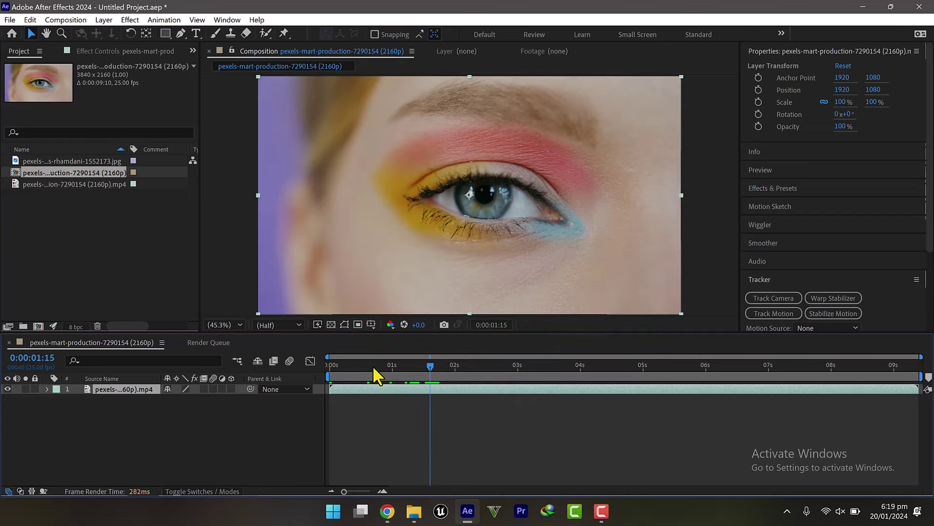
drag(374, 369, 399, 366)
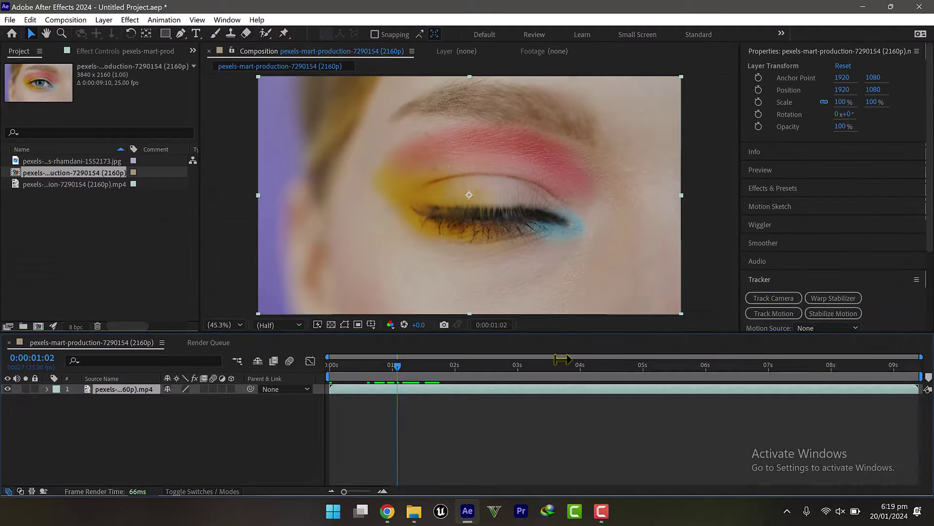
drag(563, 360, 409, 383)
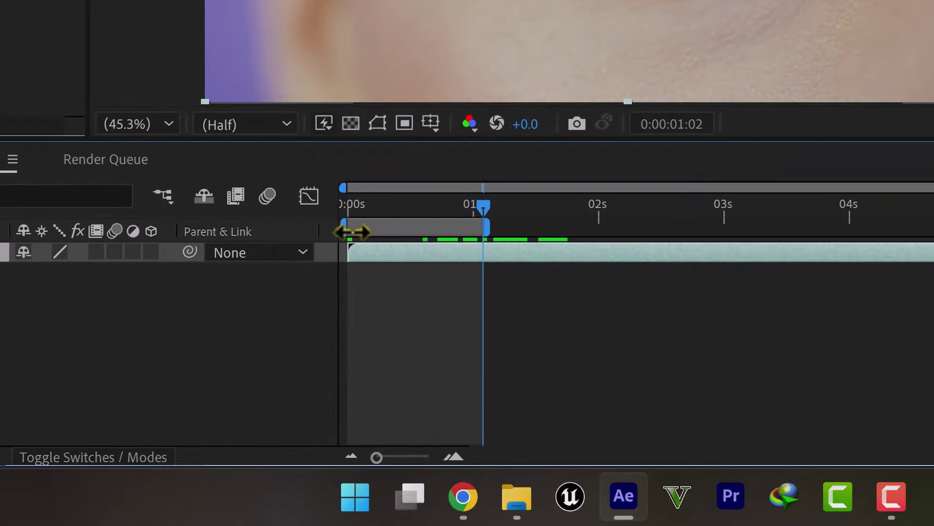
drag(340, 377, 391, 378)
mouse_move(401, 254)
mouse_down()
mouse_move(330, 392)
mouse_move(394, 366)
mouse_up()
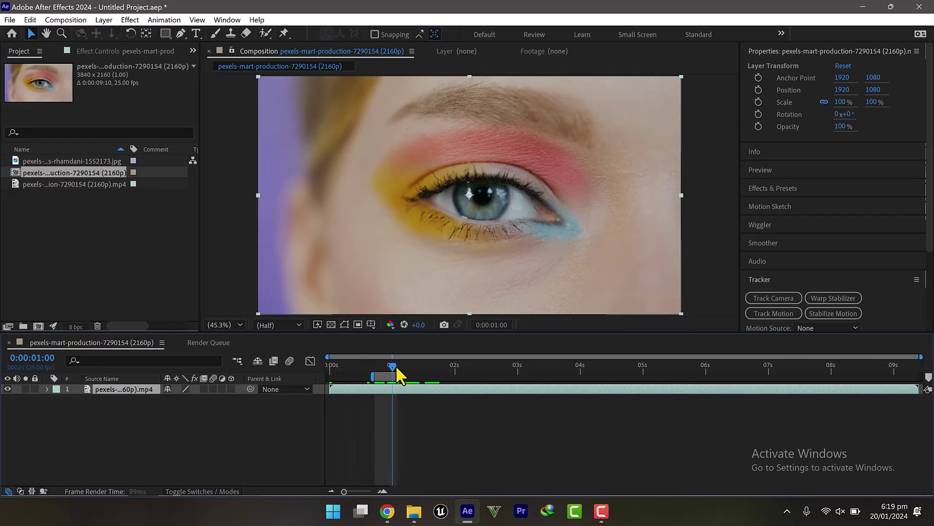
drag(396, 366, 384, 371)
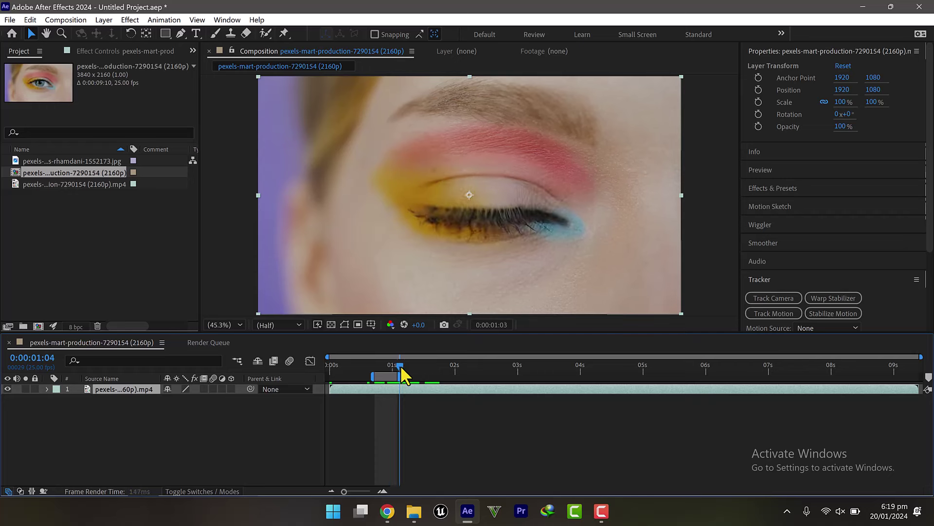
key(Page_Up)
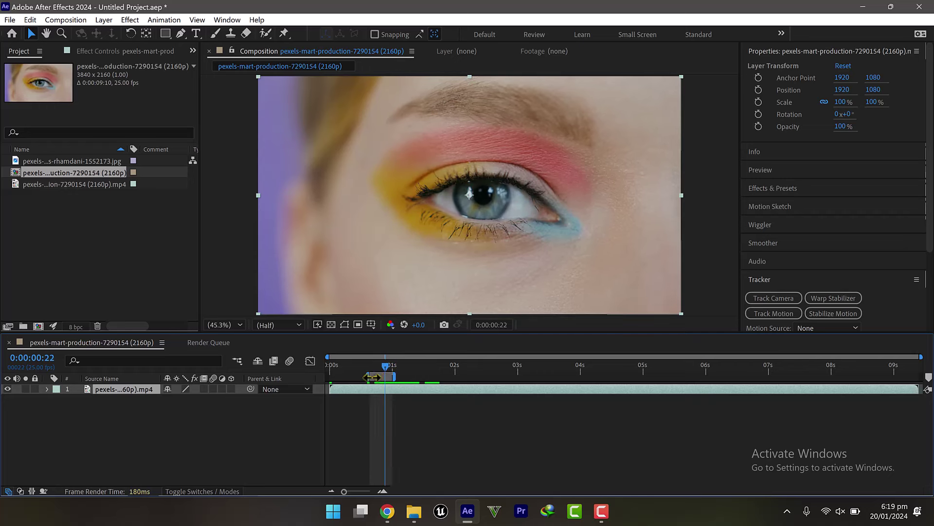
Trim the composition to the 18f–1:00f work area and preview it from the start.
right_click(385, 374)
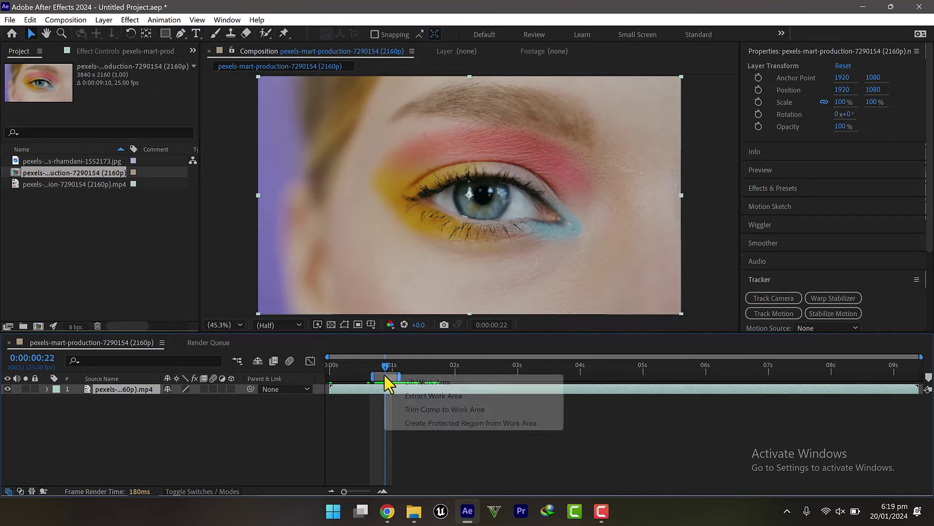
click(413, 410)
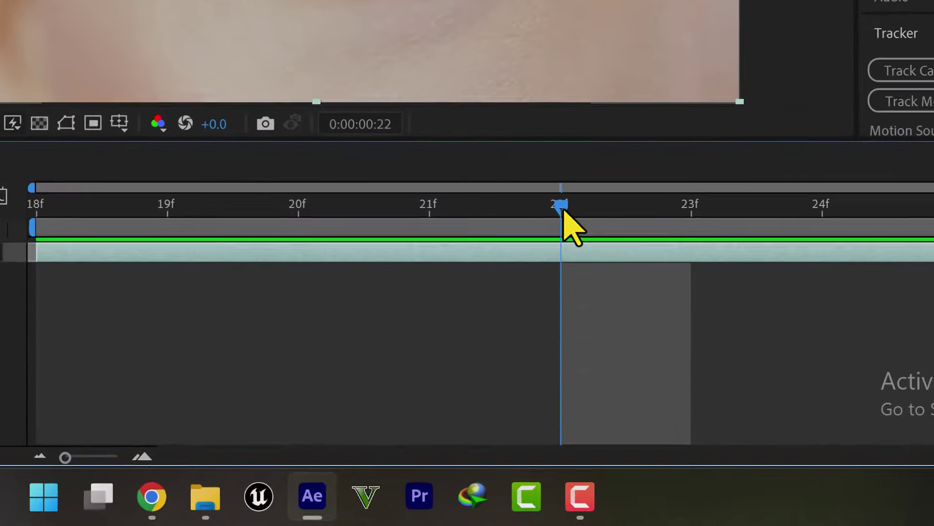
drag(576, 281, 173, 281)
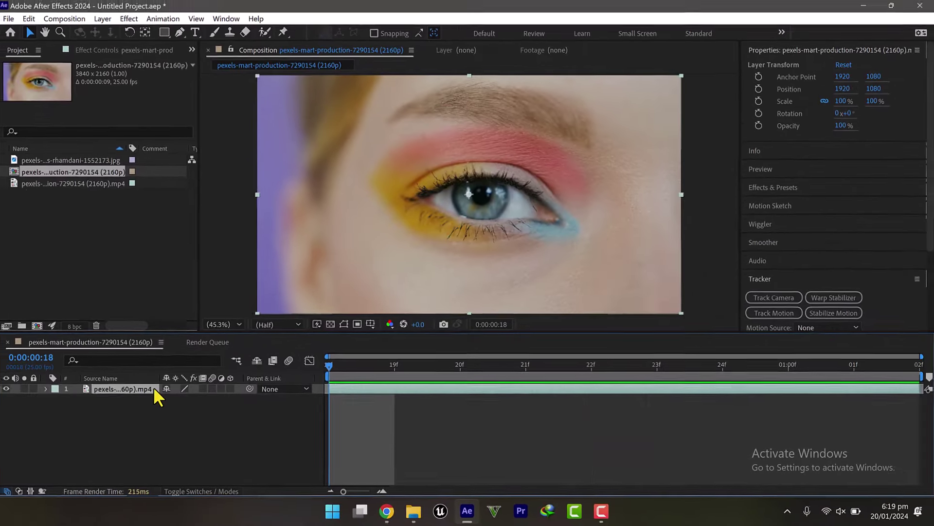
key(space)
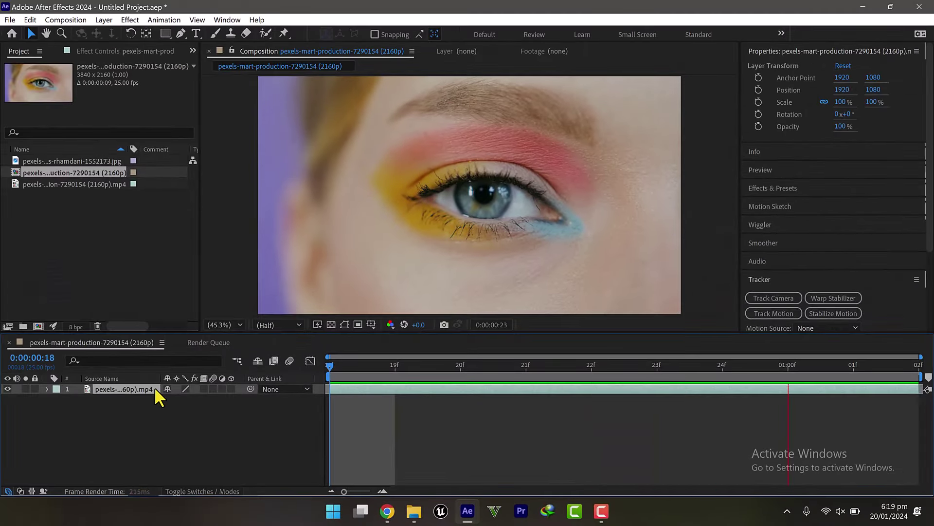
key(space)
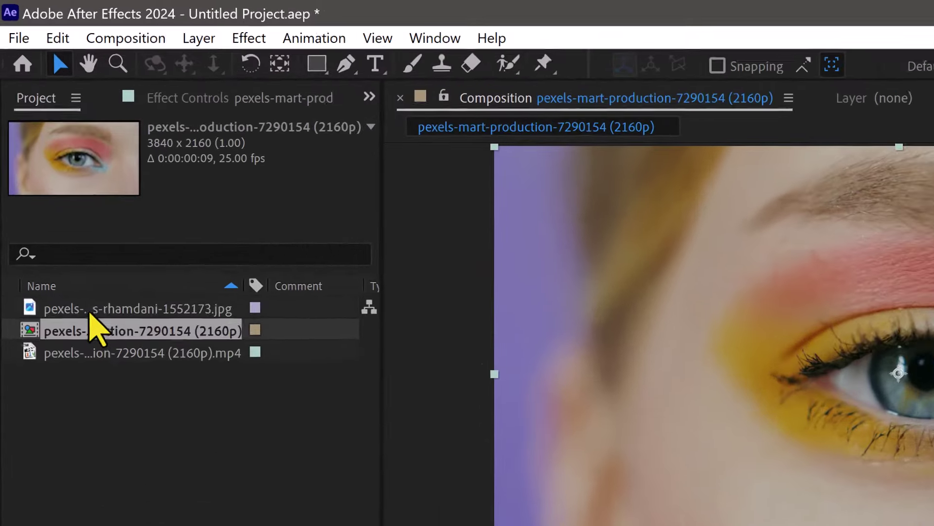
click(46, 163)
Place the fire-ring photo above the eye video and scale it down to 61%.
mouse_move(100, 341)
mouse_down()
mouse_move(132, 394)
mouse_move(124, 388)
mouse_up()
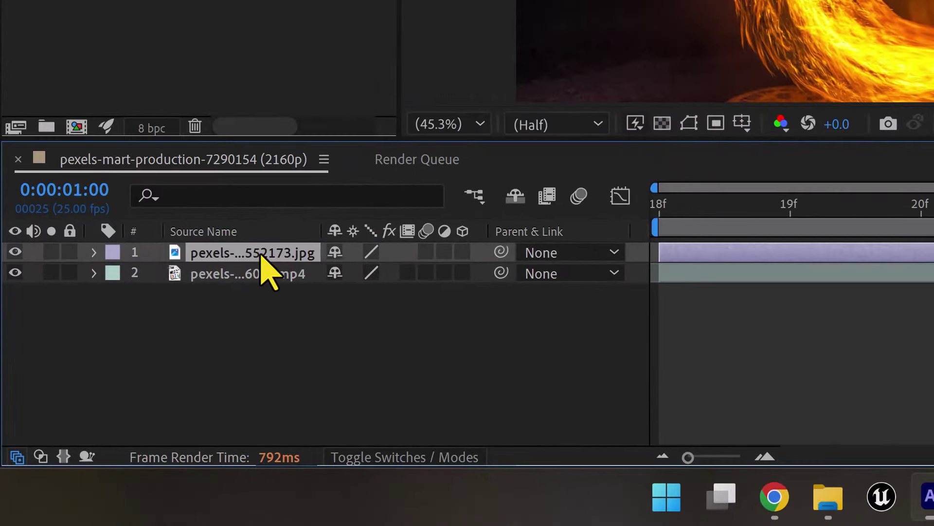
key(s)
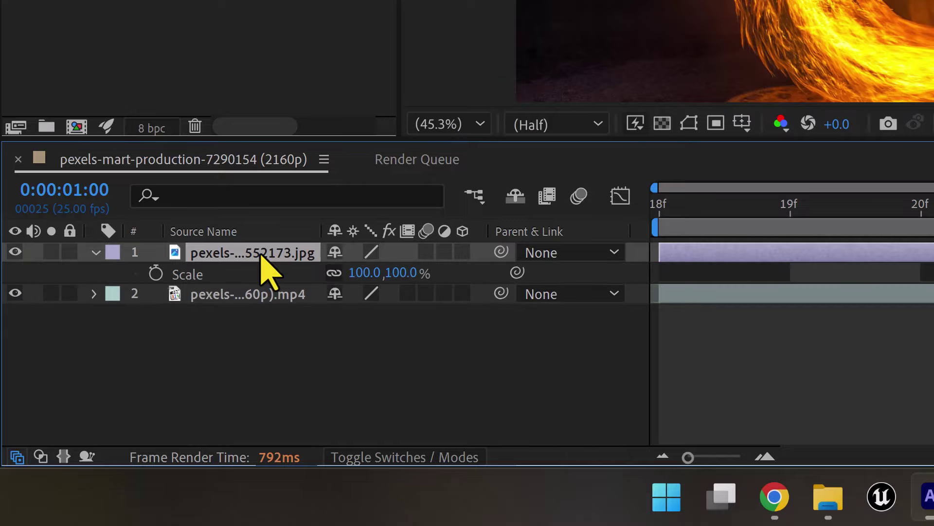
drag(179, 398, 152, 398)
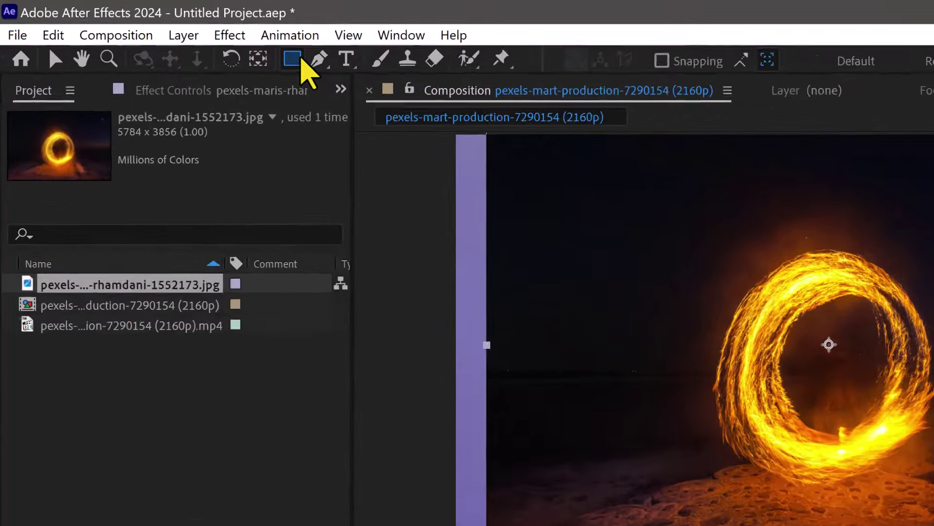
drag(175, 35, 204, 61)
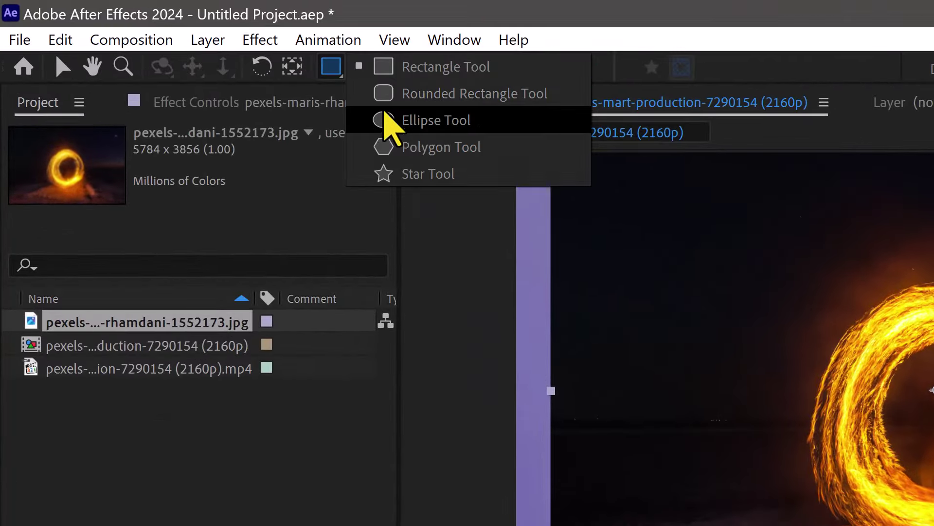
Crop the fire-ring photo to a circle with an elliptical mask and scale it to 18%.
click(395, 130)
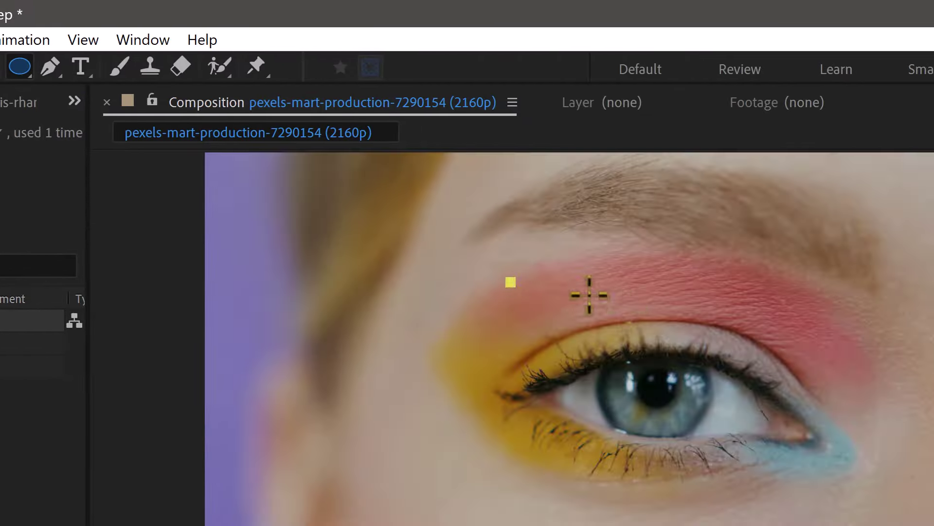
drag(589, 294, 764, 525)
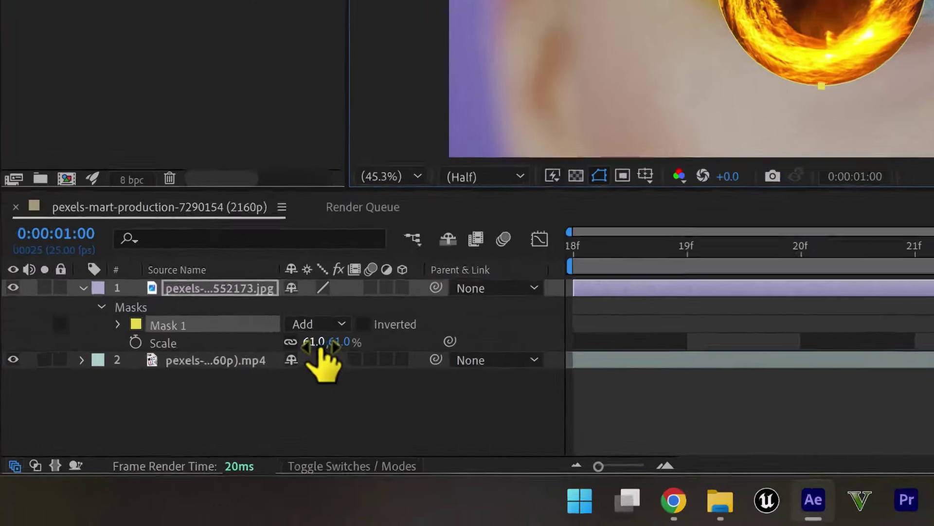
drag(189, 415, 185, 415)
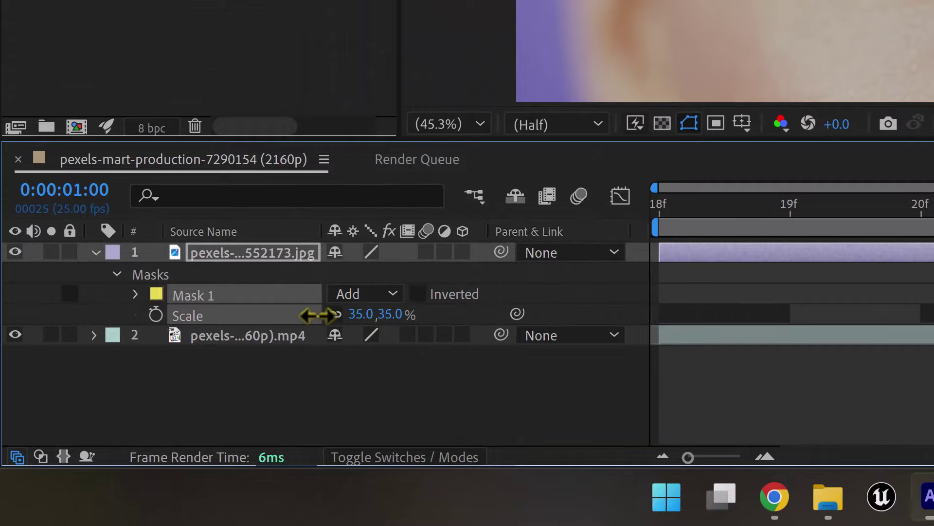
drag(312, 316, 306, 316)
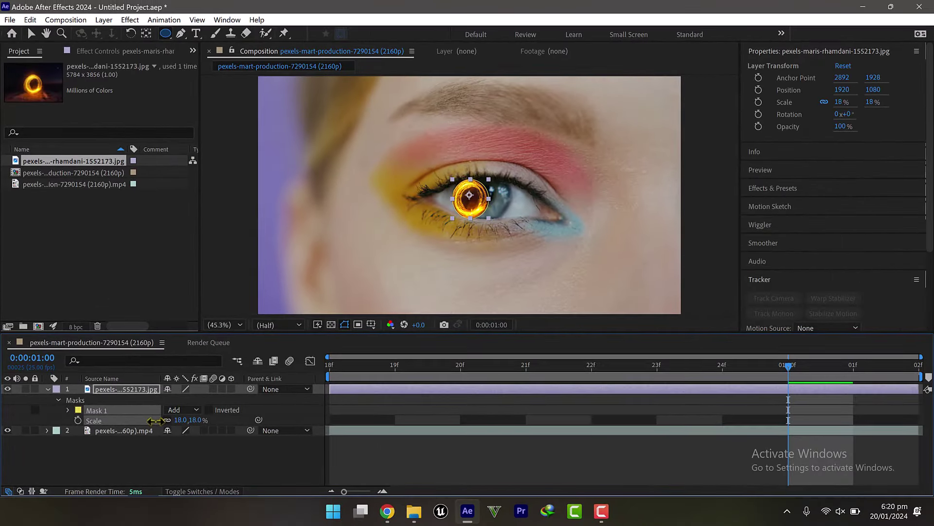
click(132, 387)
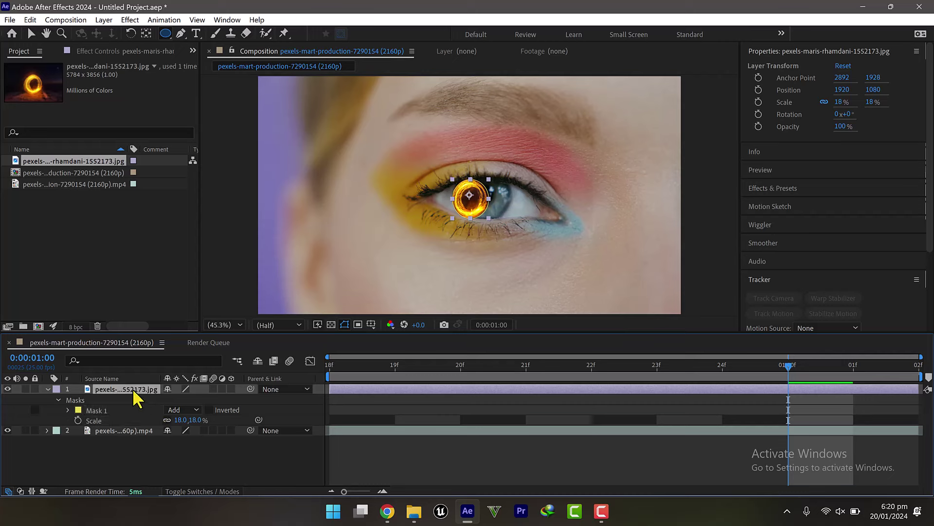
Move the fire ring to Position X 2037 over the iris and zoom the viewer to 200%.
key(p)
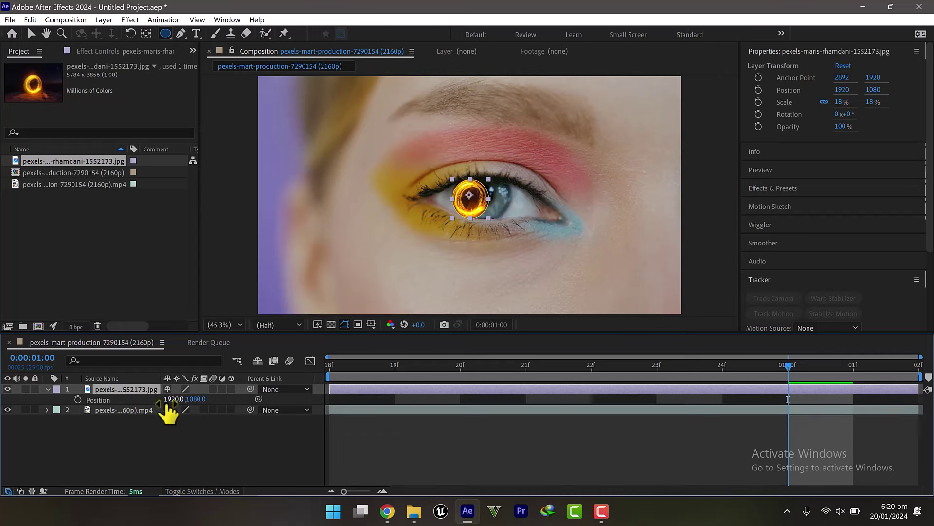
drag(207, 396, 229, 396)
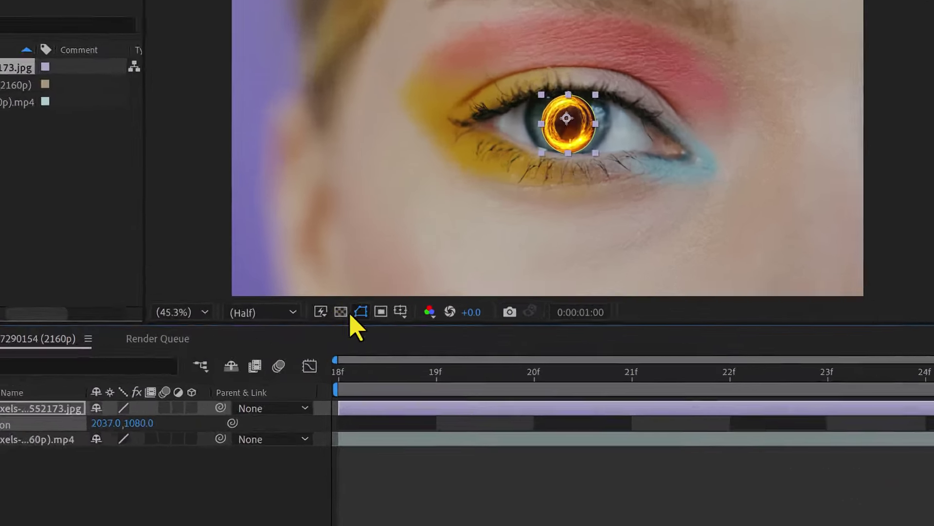
key(shift+m)
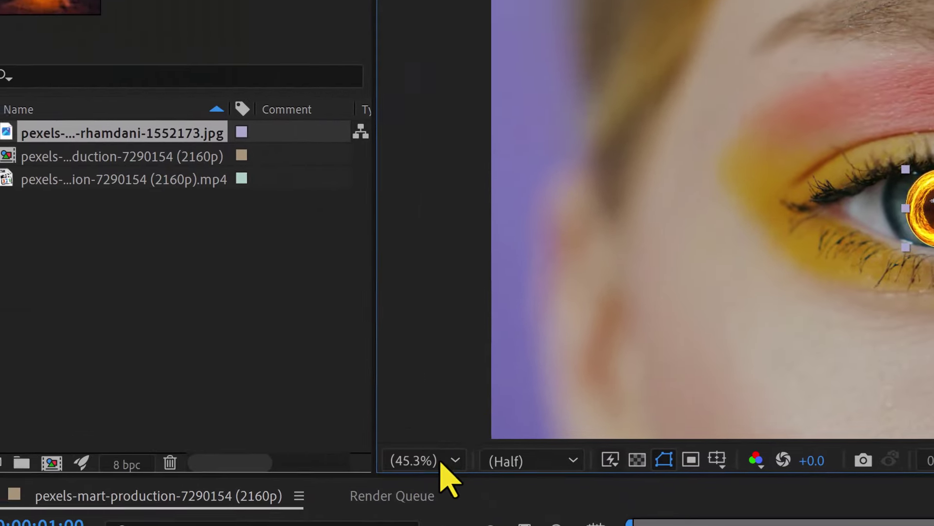
click(225, 330)
click(481, 314)
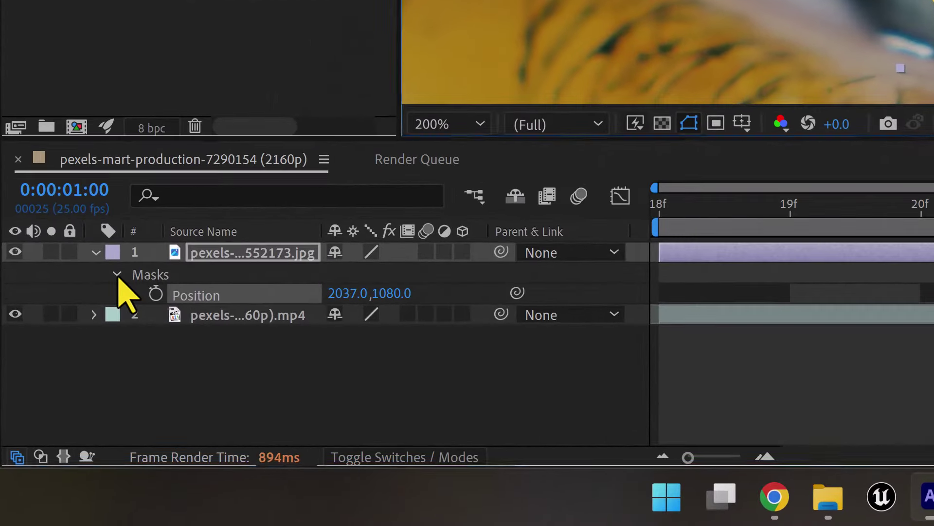
Set Mask 1's feather to 239 pixels and its mask opacity to 61%.
click(59, 400)
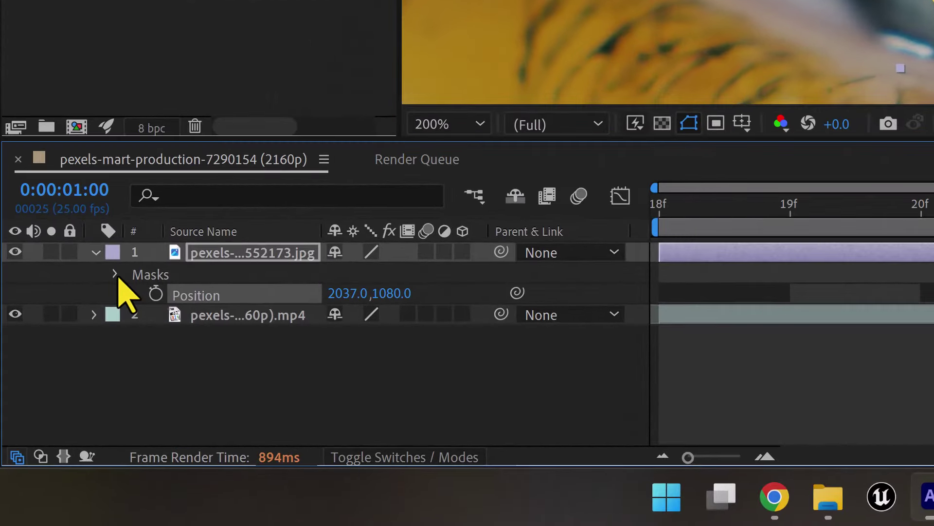
click(115, 275)
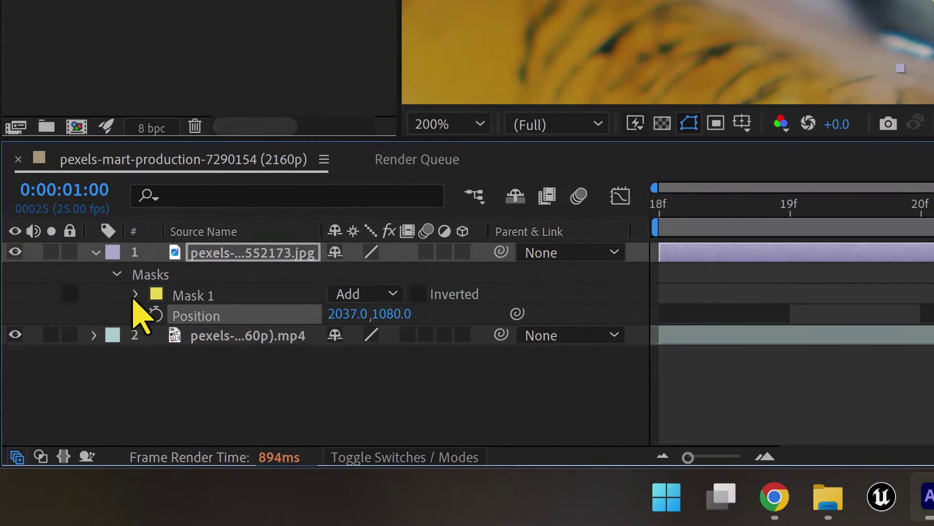
click(136, 294)
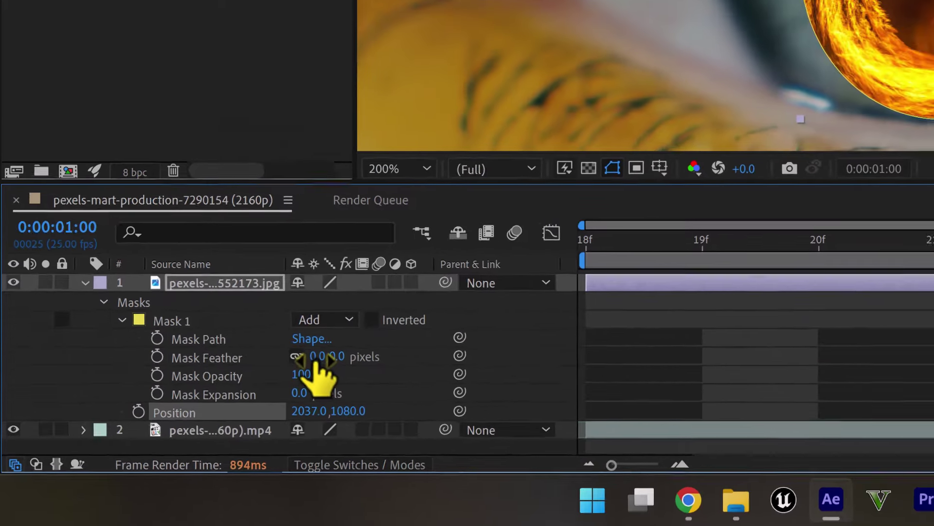
drag(354, 335, 430, 334)
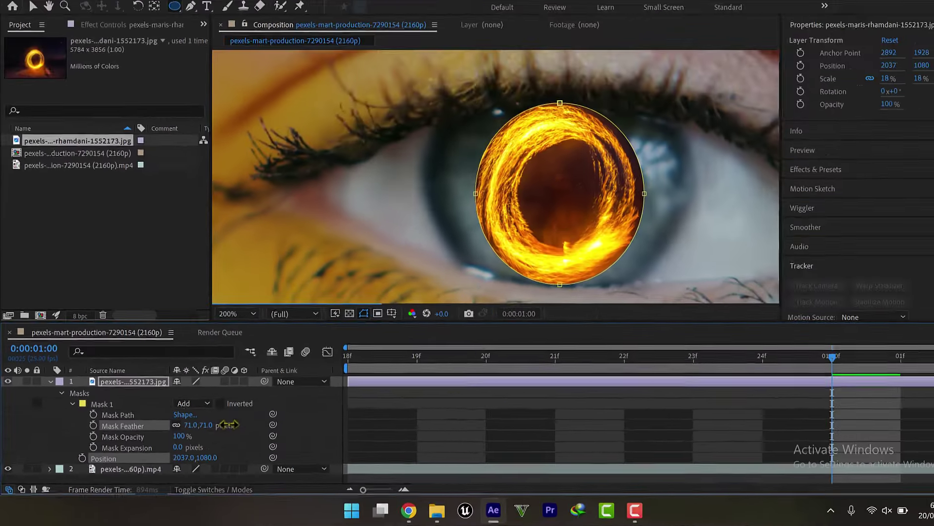
drag(229, 425, 254, 423)
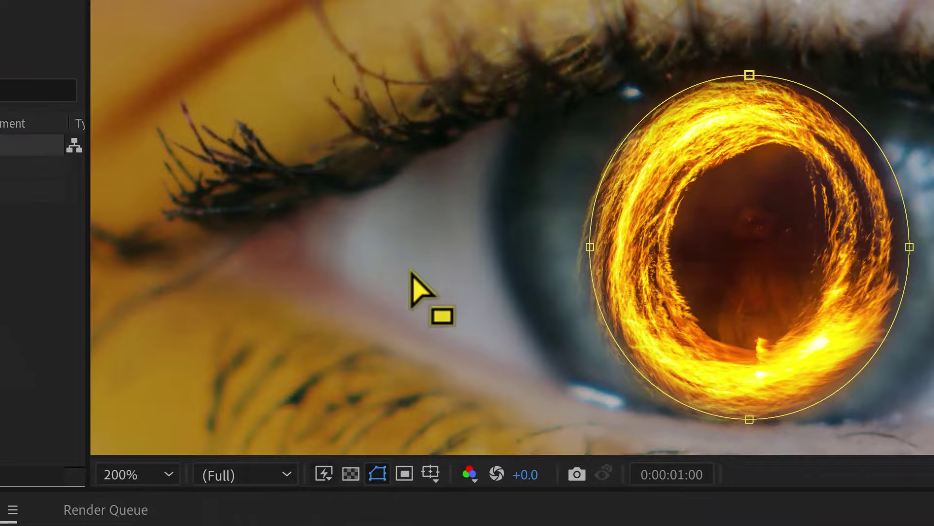
double_click(550, 131)
click(393, 291)
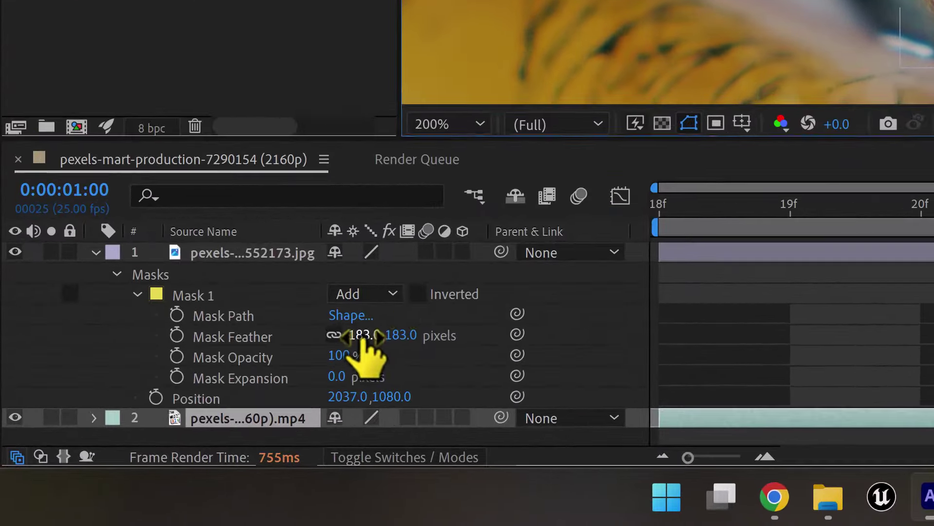
drag(364, 339, 409, 320)
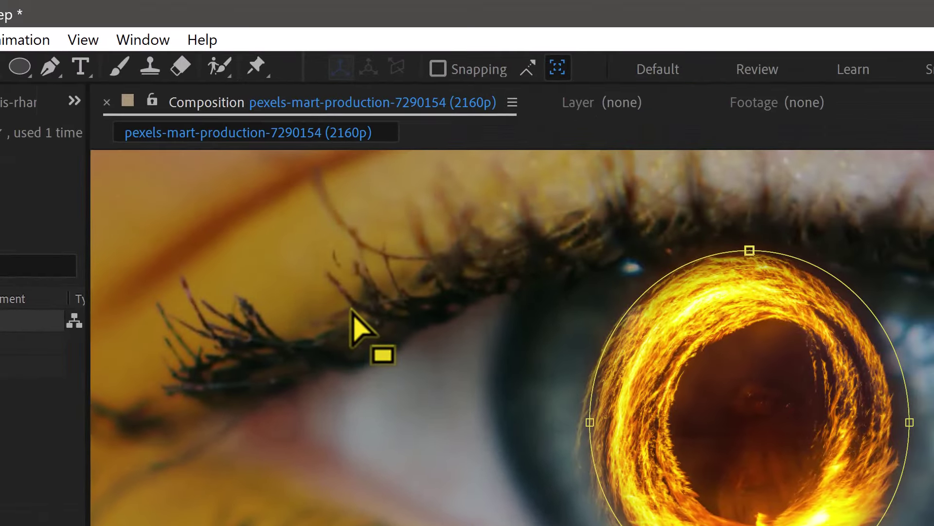
click(383, 221)
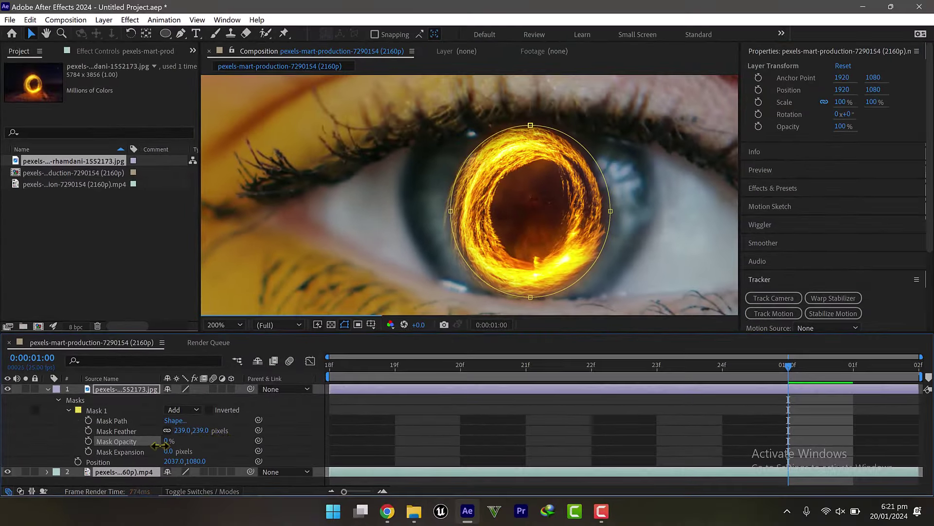
drag(159, 445, 190, 442)
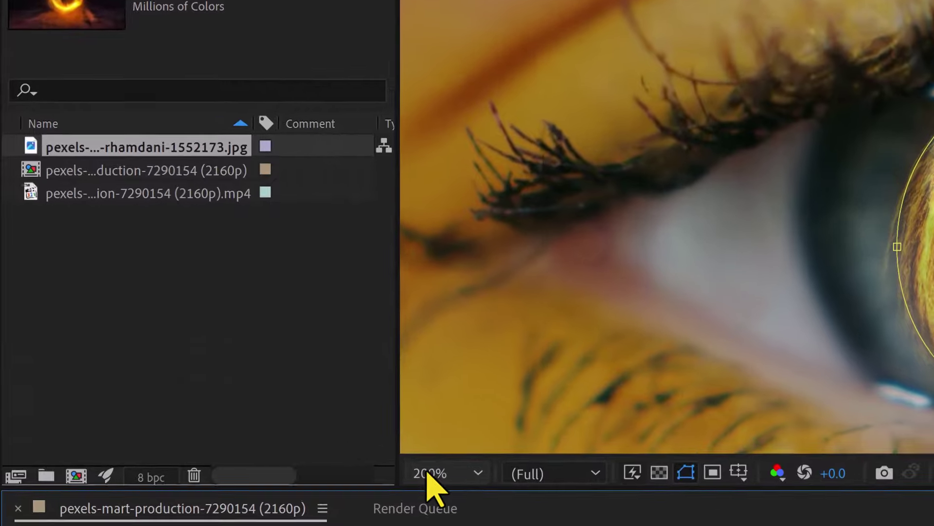
Fit the viewer, lower the fire-ring layer's Opacity to 70%, and hide it to compare.
click(223, 325)
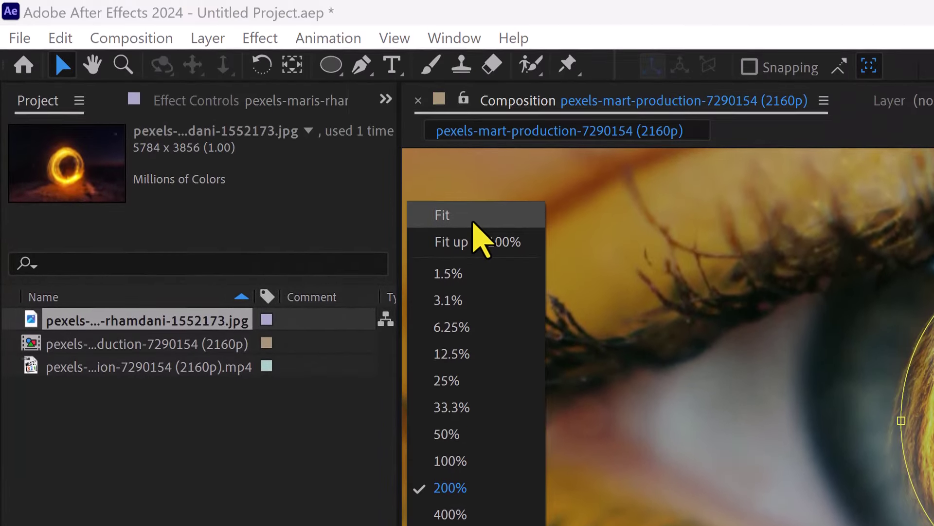
click(473, 222)
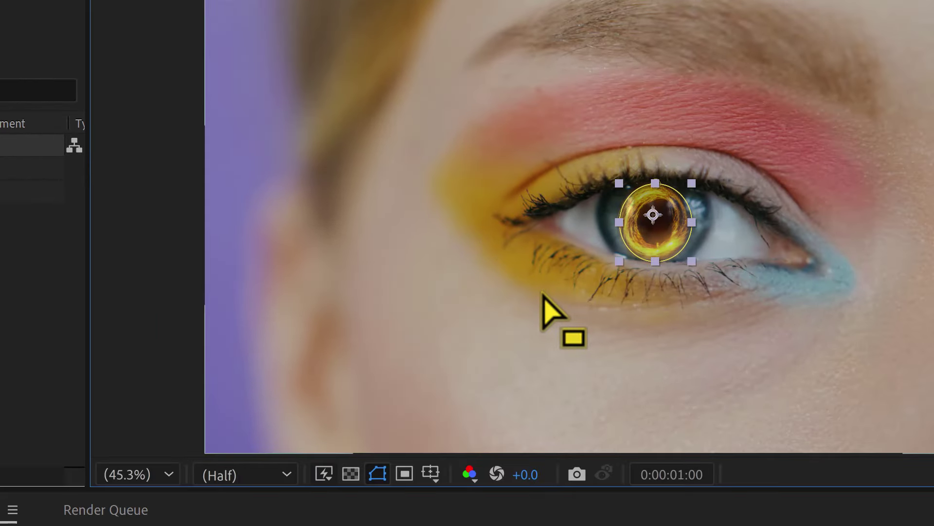
click(688, 323)
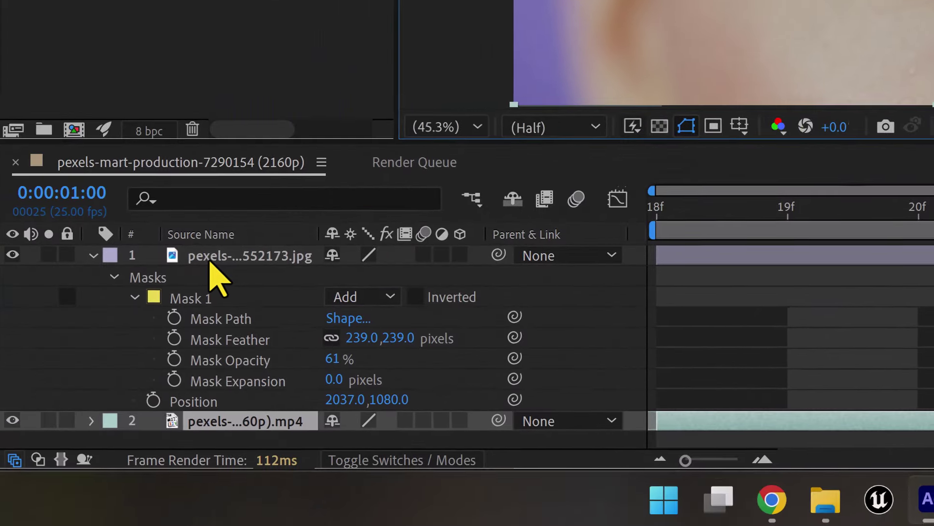
click(209, 251)
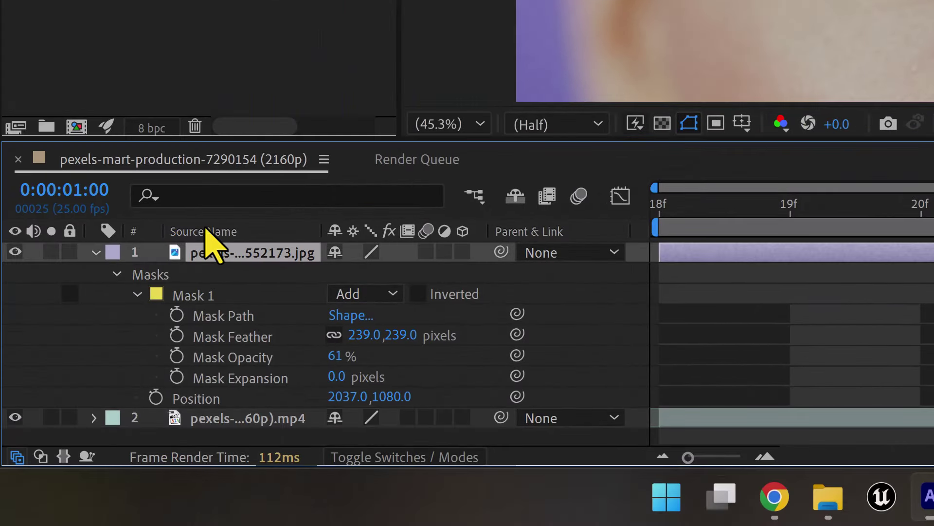
key(t)
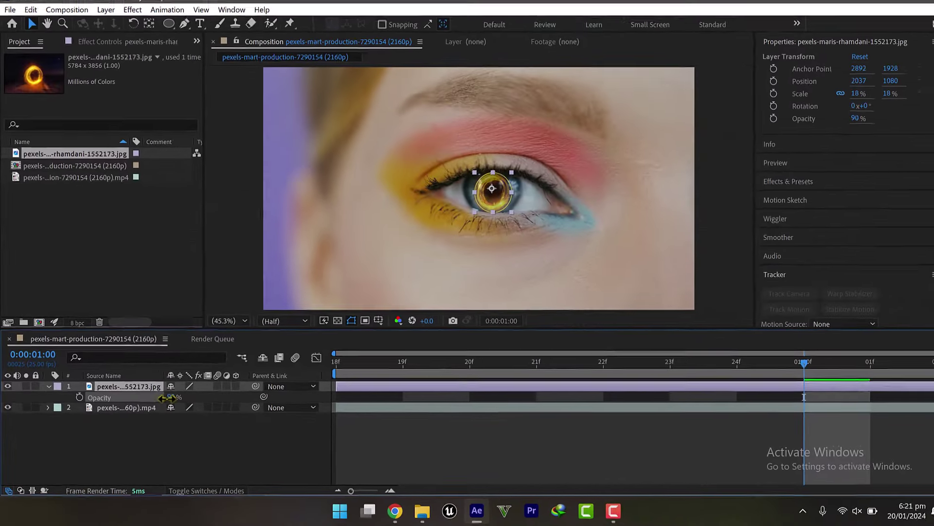
drag(338, 275, 133, 426)
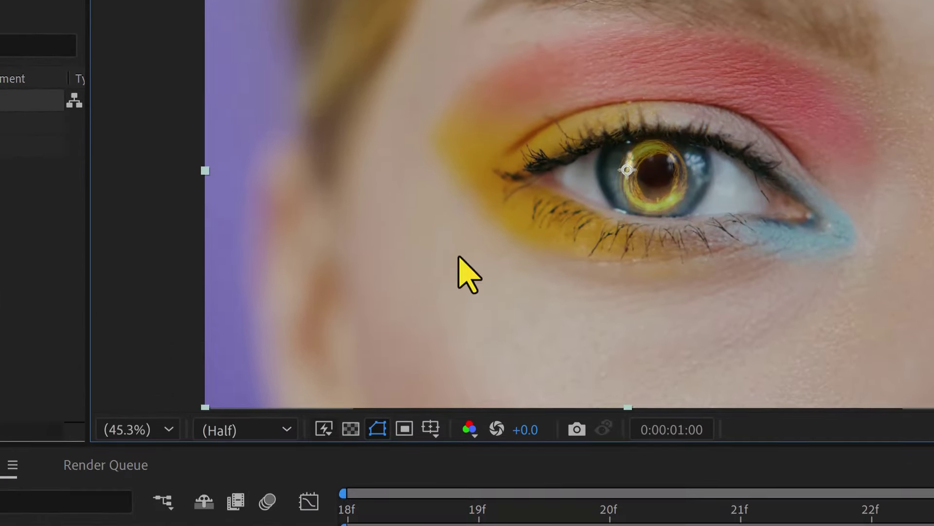
click(415, 280)
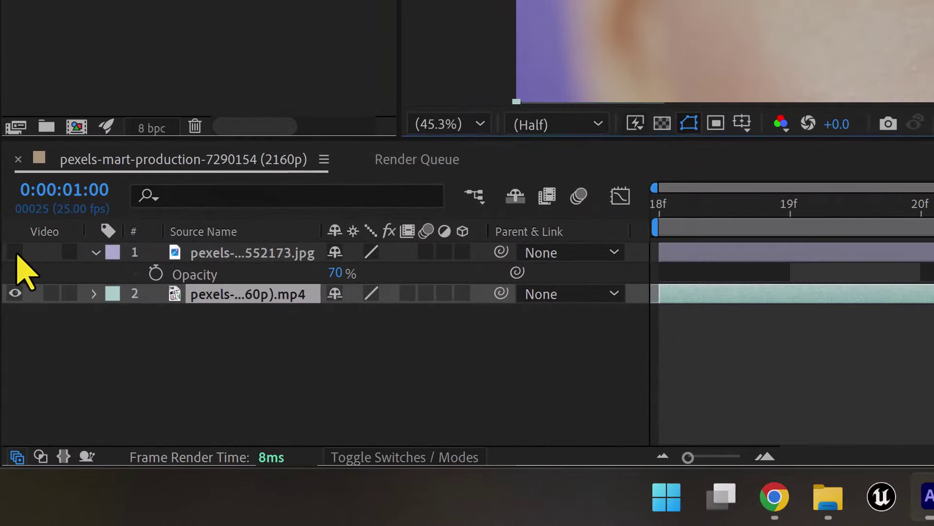
click(8, 389)
Unhide the fire-ring layer and add a Position keyframe of 2037, 1080 at 0:00:00:18.
click(14, 264)
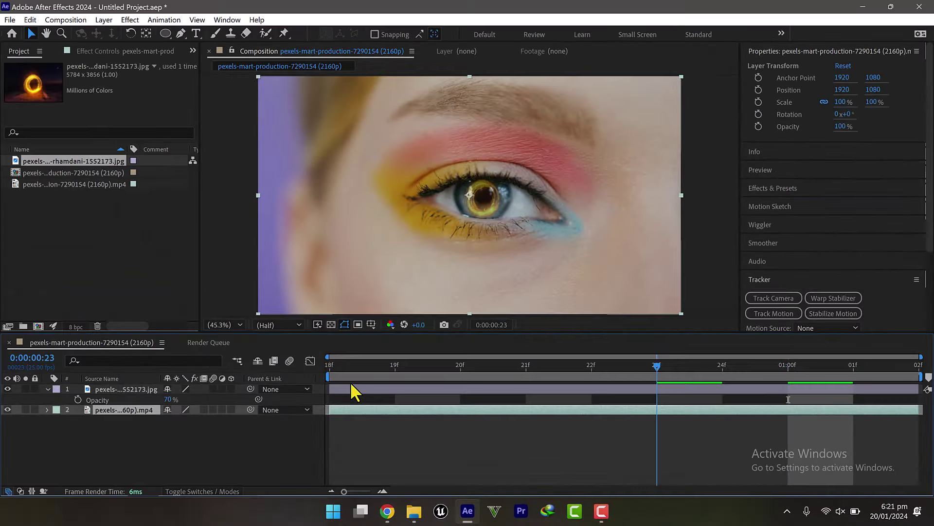
click(326, 381)
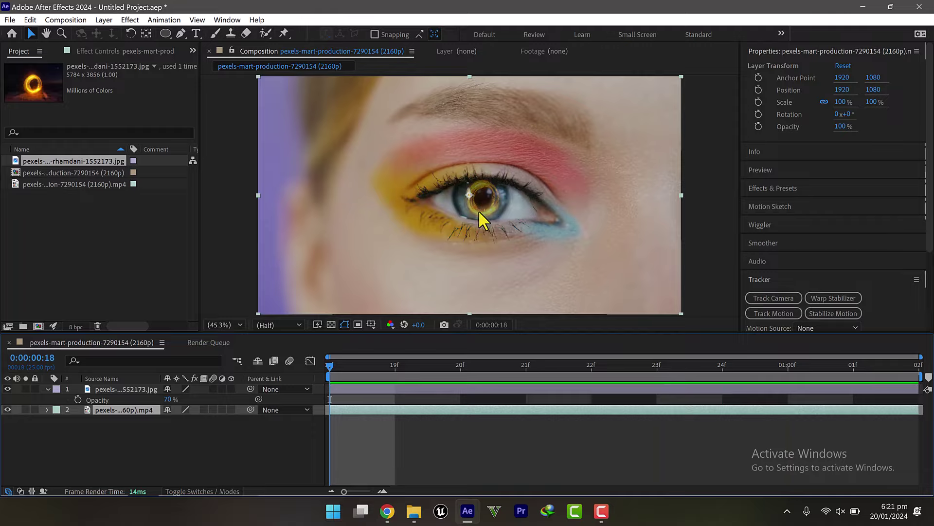
click(428, 373)
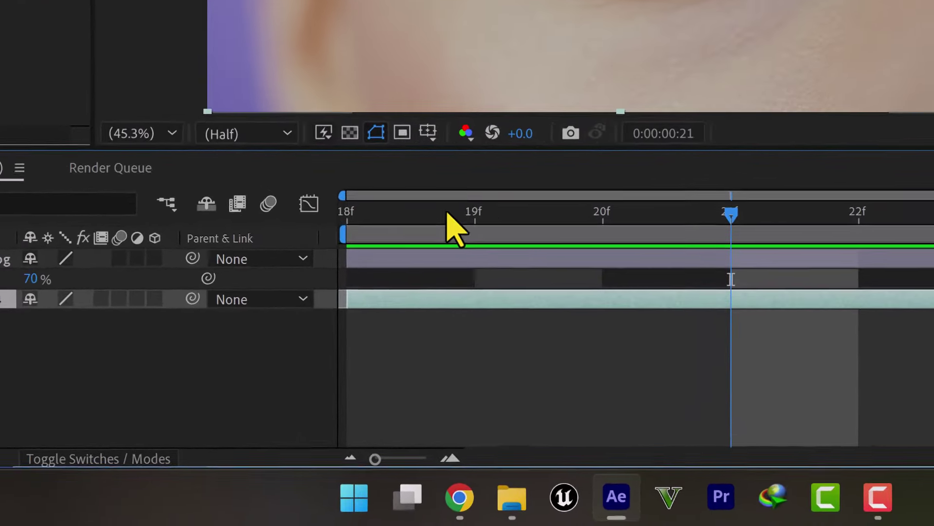
click(329, 363)
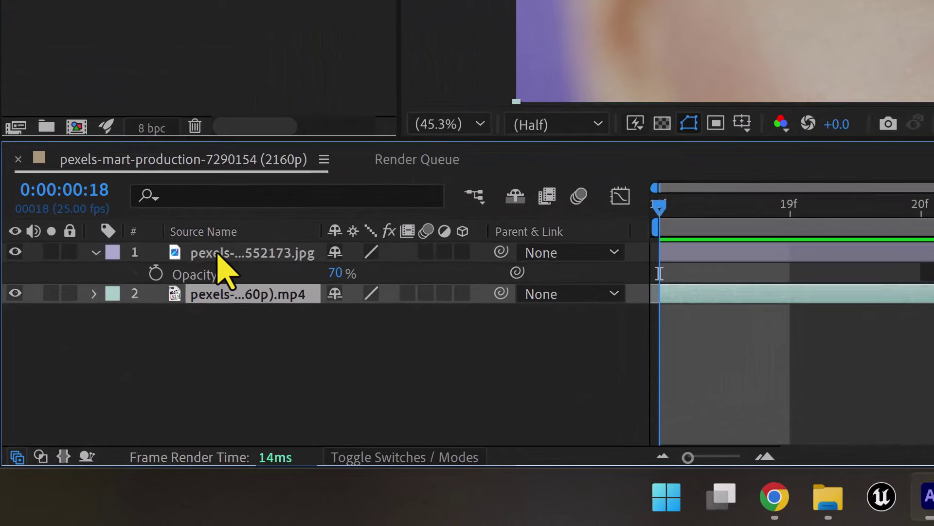
click(115, 384)
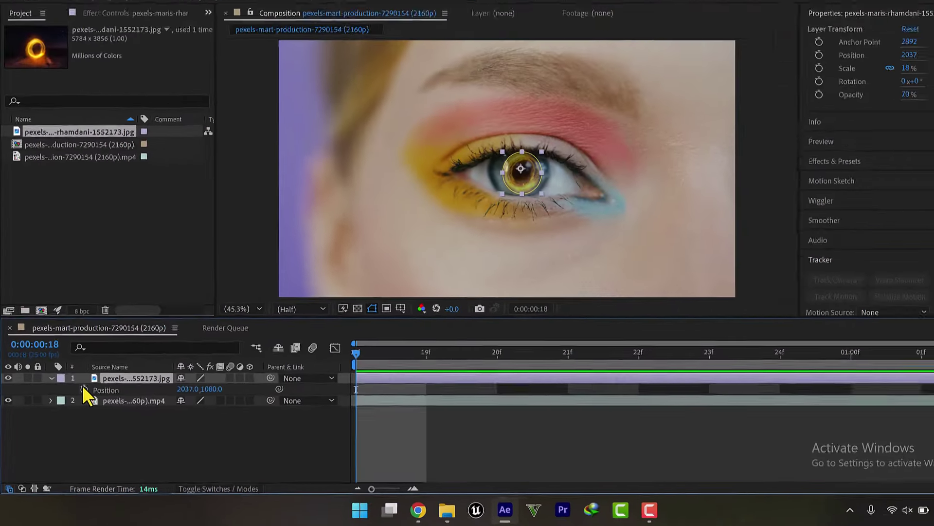
click(77, 399)
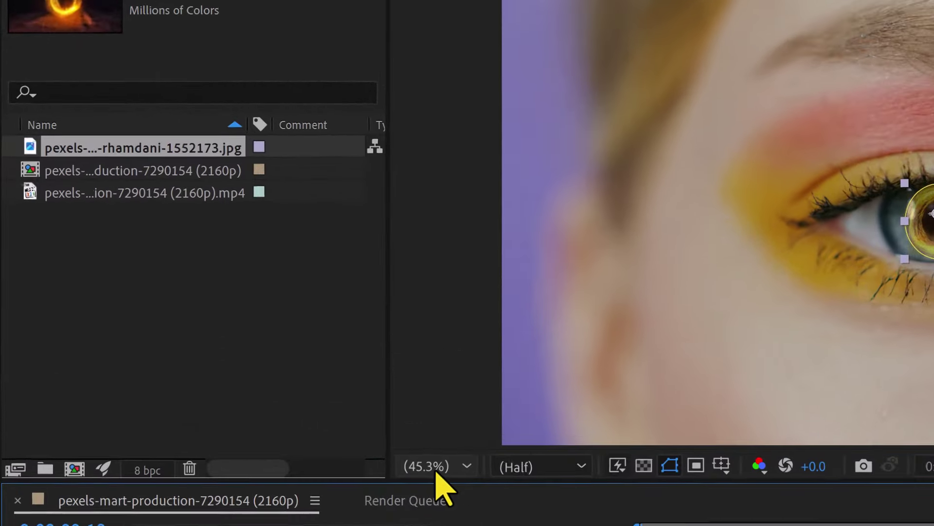
View the comp at 100% with mask outlines hidden and the fire ring deselected.
click(225, 325)
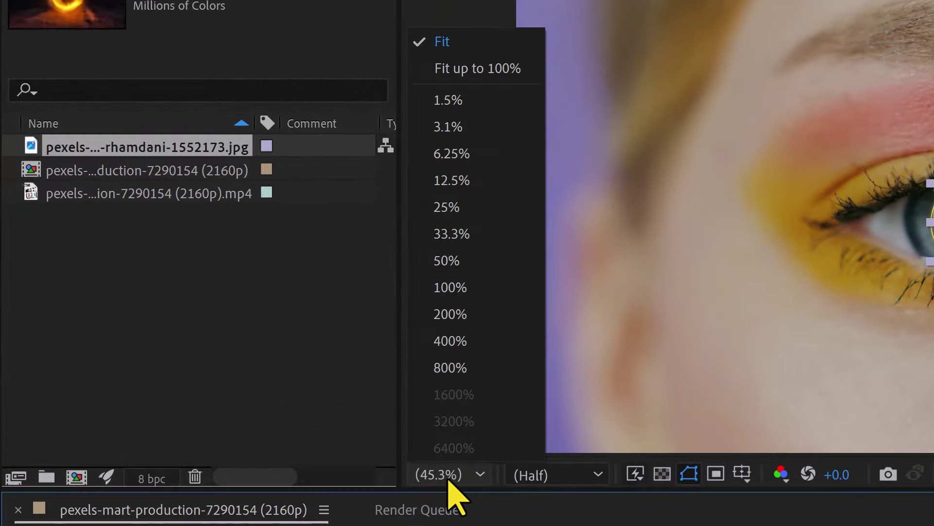
click(450, 288)
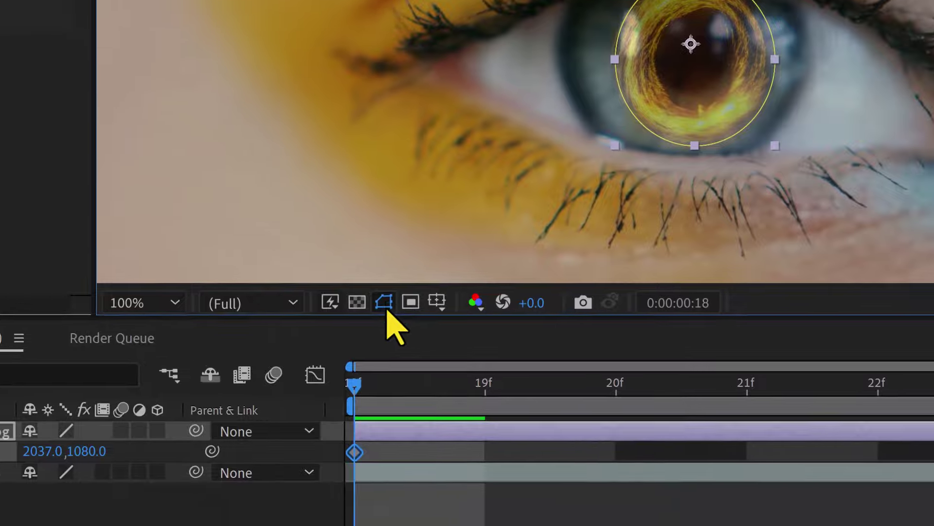
click(378, 298)
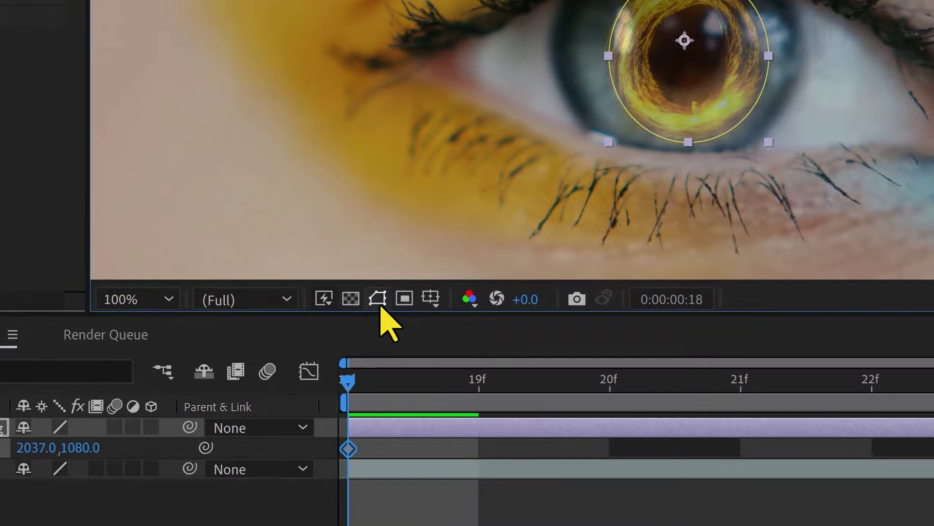
click(403, 219)
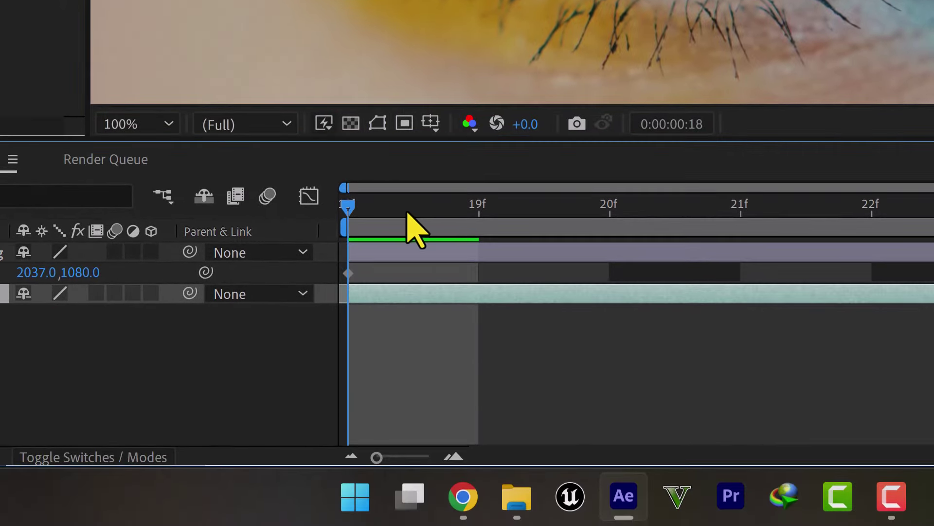
Step from the 18f keyframe to frames 19–21 with the fire-ring layer selected, checking alignment.
key(Page_Down)
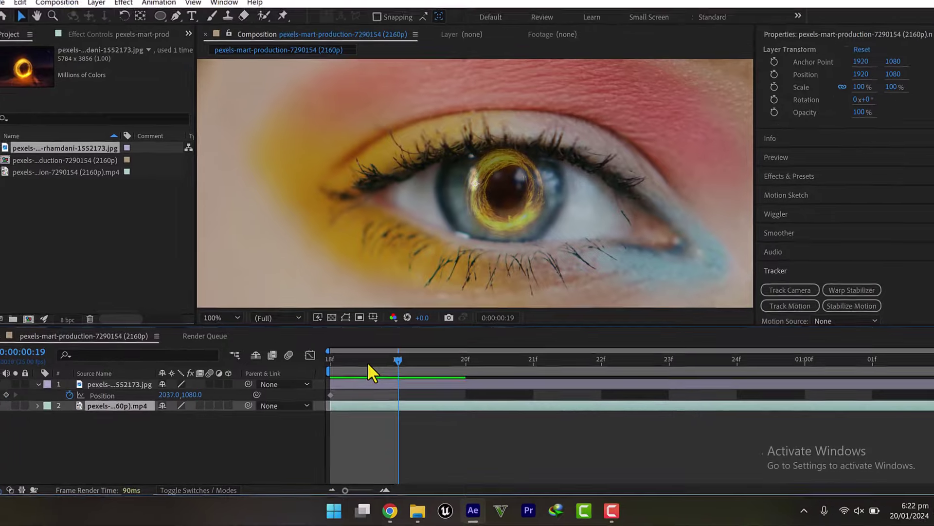
key(Page_Up)
key(Page_Down)
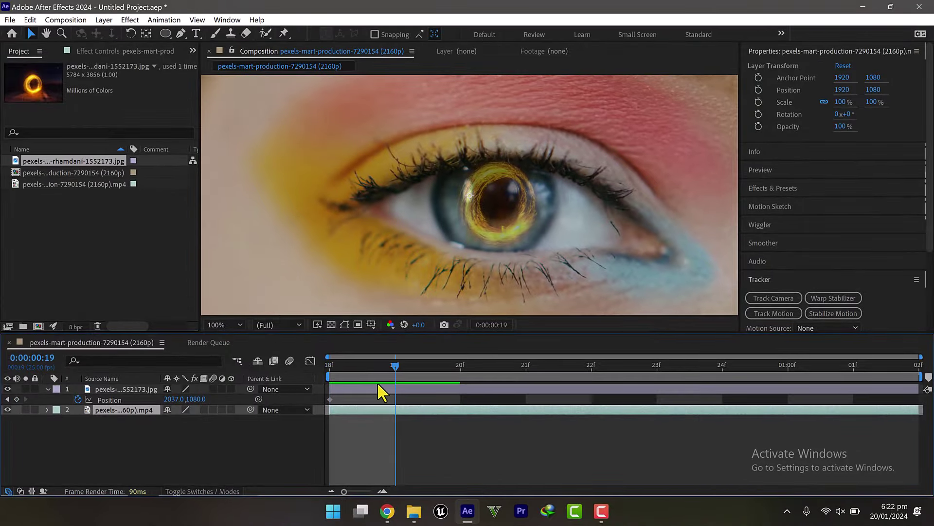
click(366, 390)
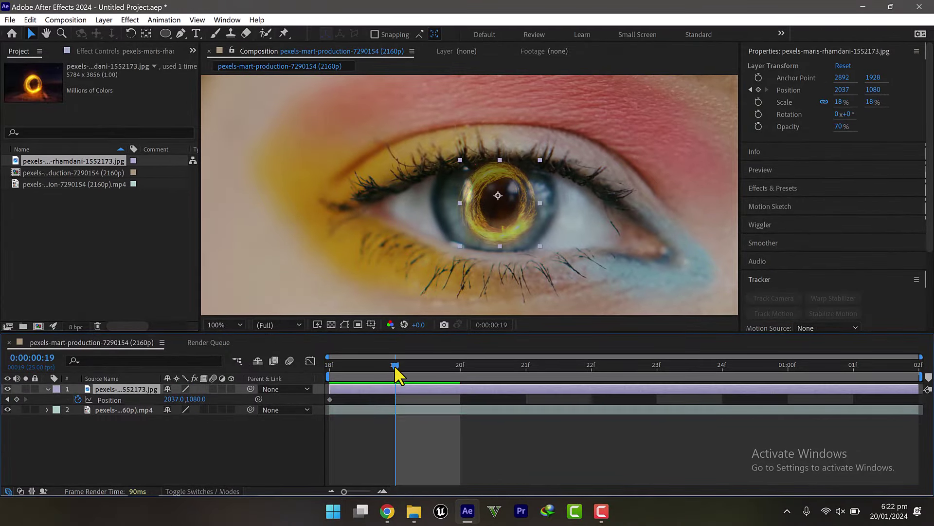
drag(395, 368, 367, 381)
mouse_move(448, 373)
mouse_down()
mouse_move(371, 389)
mouse_move(484, 394)
mouse_move(466, 393)
mouse_move(525, 383)
mouse_up()
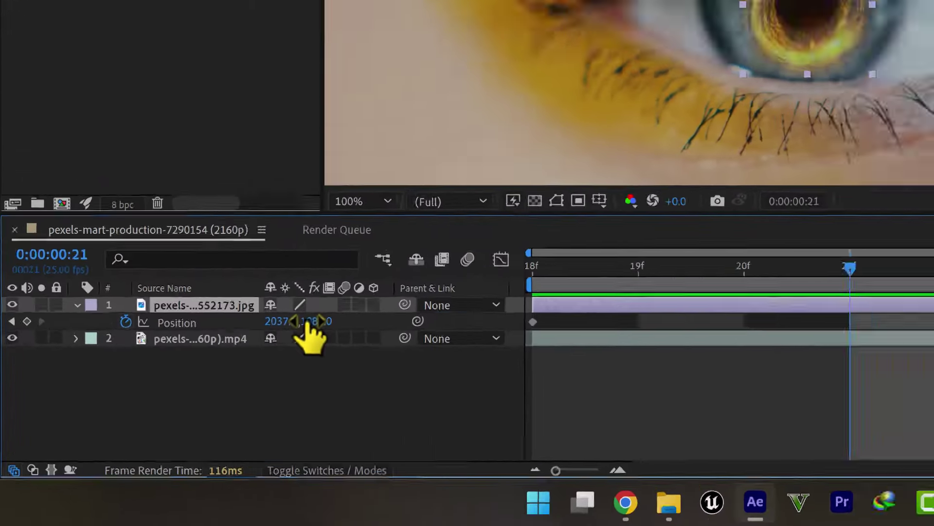
Keyframe the ring's Position at 20f–24f on the pupil, ending at 2049, 1080, then preview.
drag(306, 324, 321, 320)
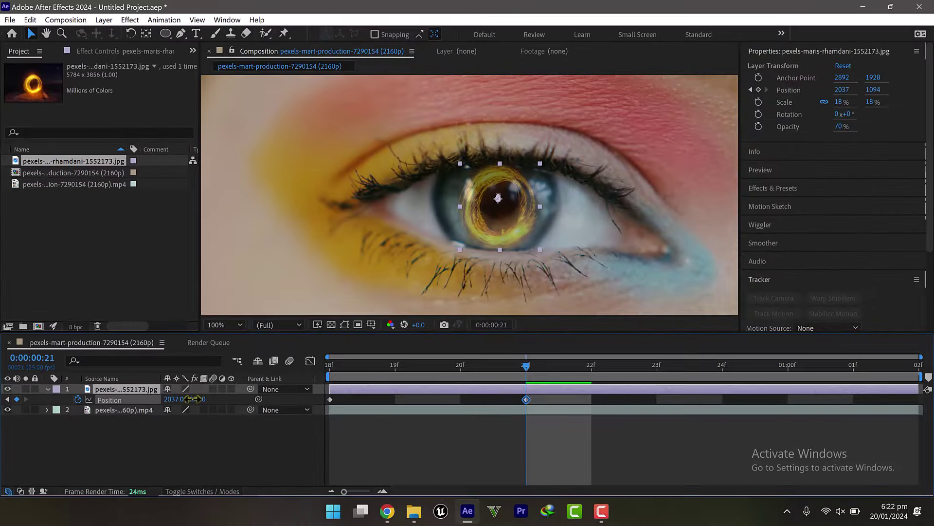
drag(192, 398, 190, 398)
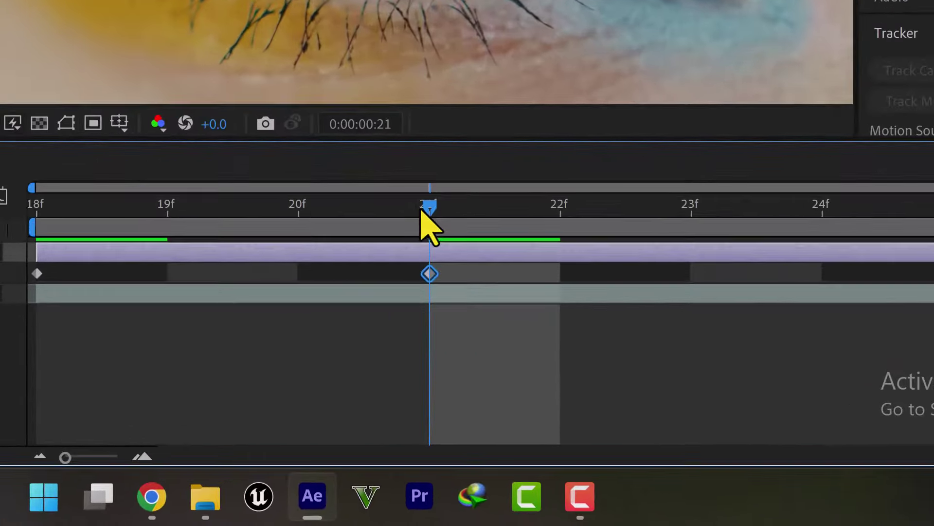
mouse_move(526, 366)
mouse_down()
mouse_move(441, 373)
mouse_move(461, 372)
mouse_up()
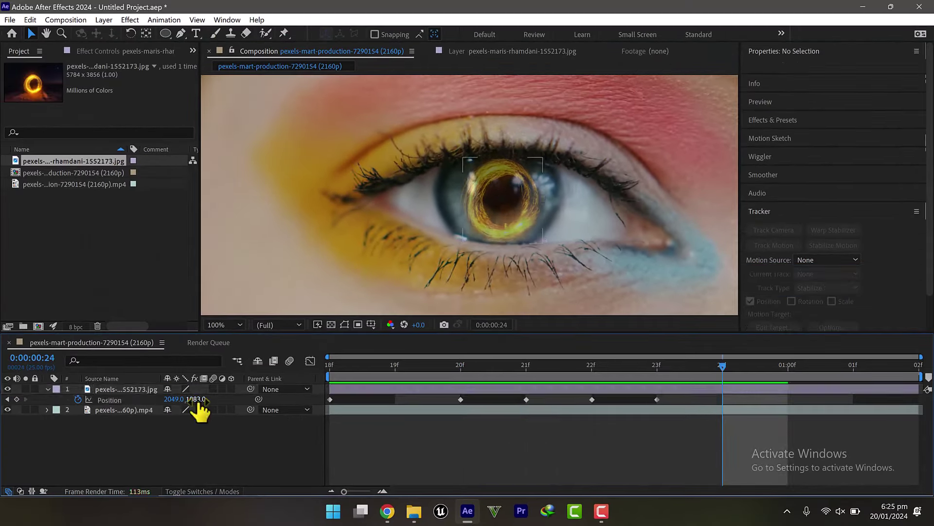
drag(198, 404, 195, 403)
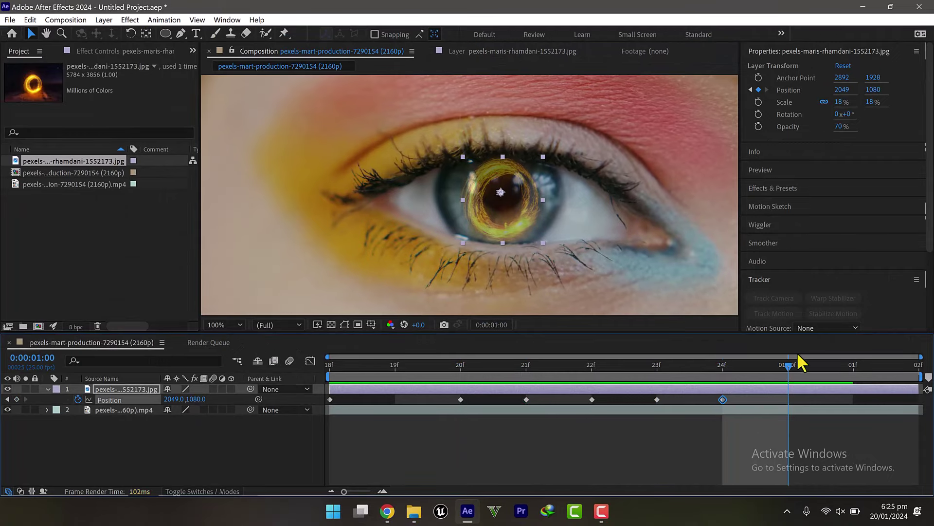
drag(799, 364, 699, 377)
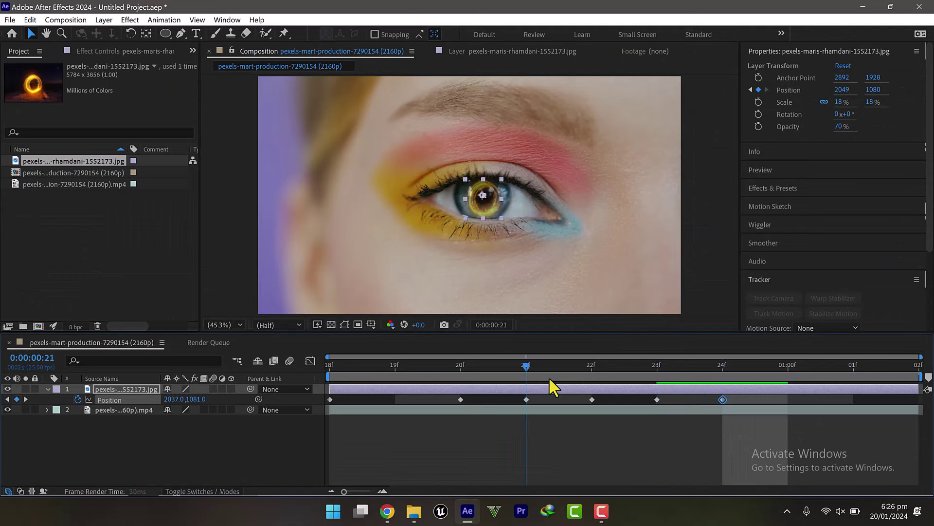
key(space)
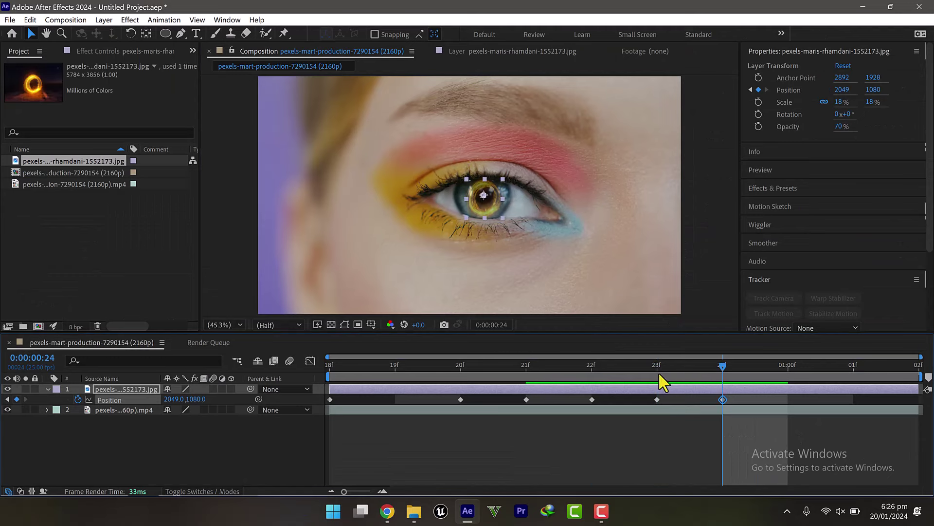
Check the ring's tracking from 22f to 01:00f, return to the 24f keyframe, and show magnification options.
click(592, 366)
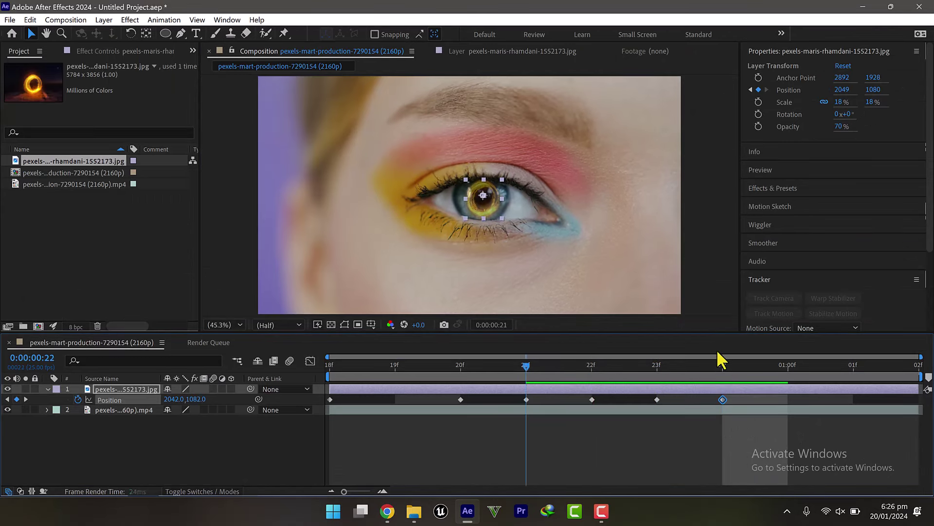
drag(717, 352, 665, 434)
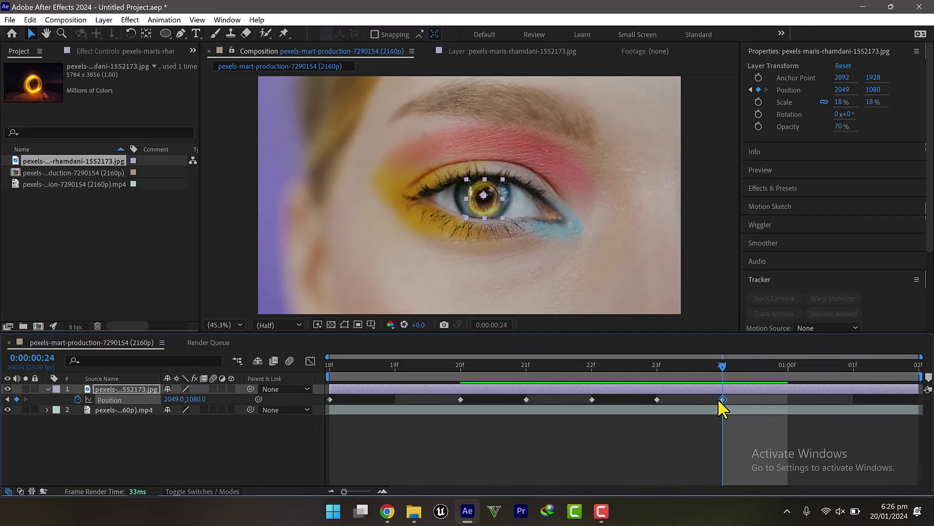
key(Page_Down)
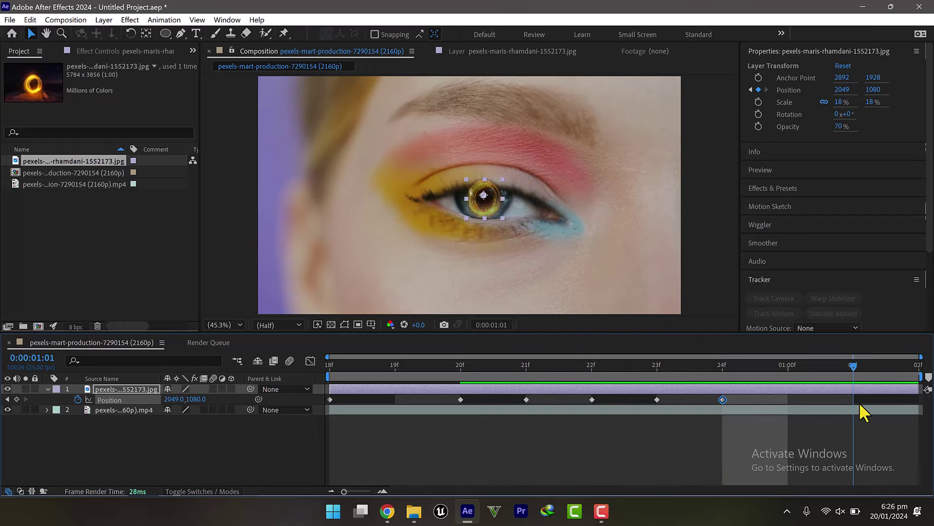
key(j)
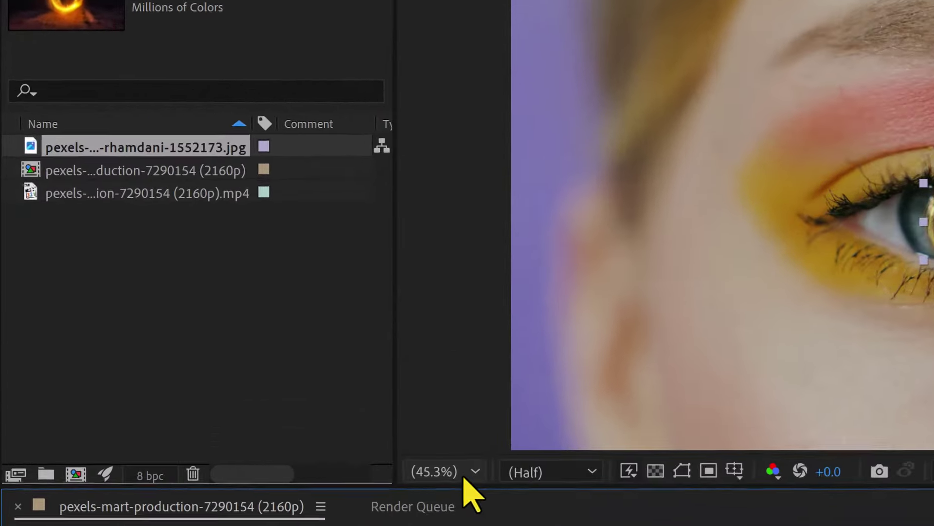
click(239, 325)
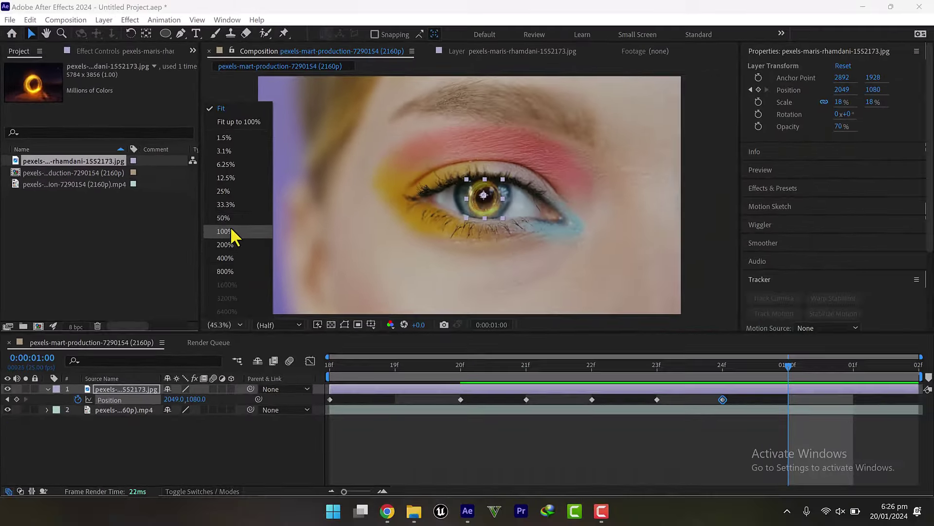
At 100% view, start a Pen mask with points along the upper eyelid toward the outer corner.
click(229, 229)
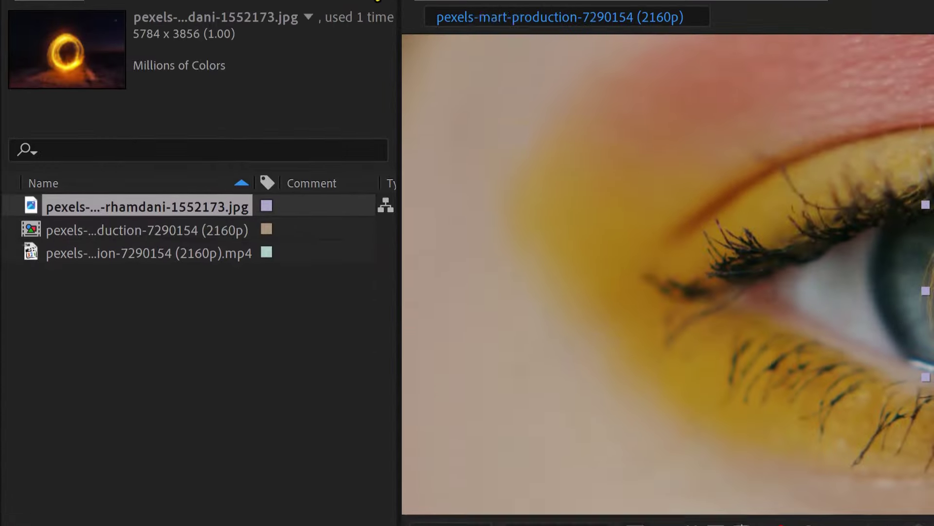
click(304, 56)
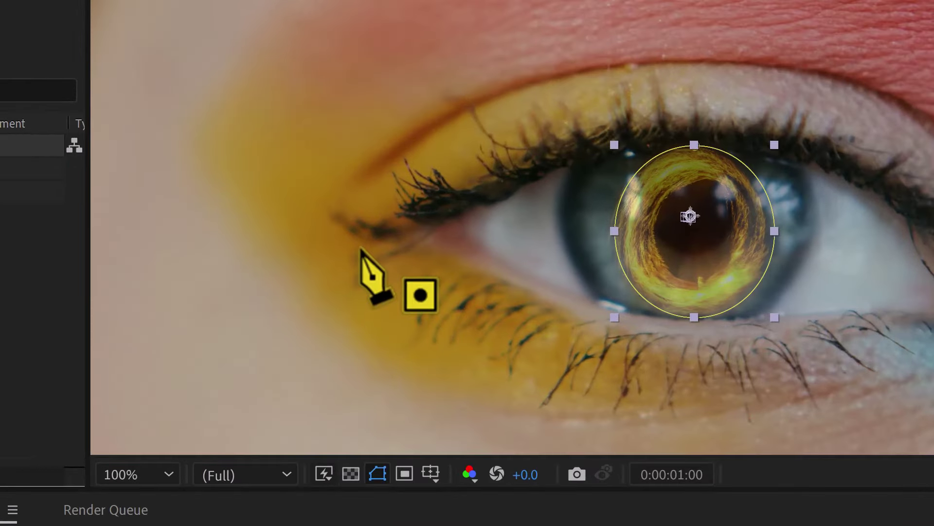
click(337, 212)
click(527, 188)
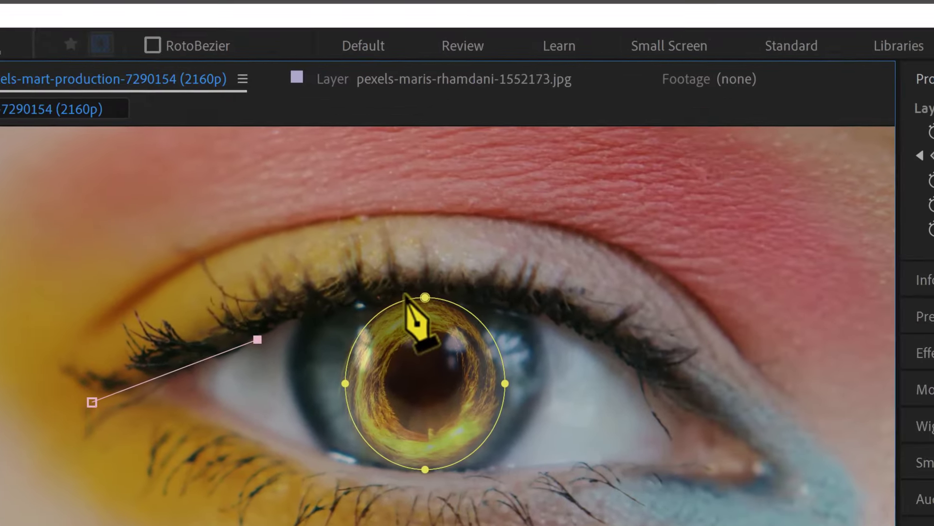
click(676, 145)
click(483, 340)
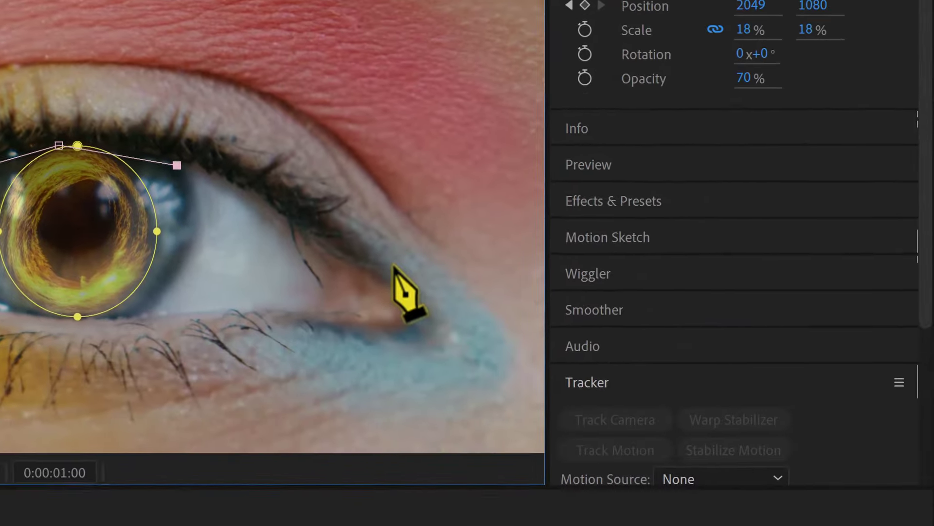
click(513, 336)
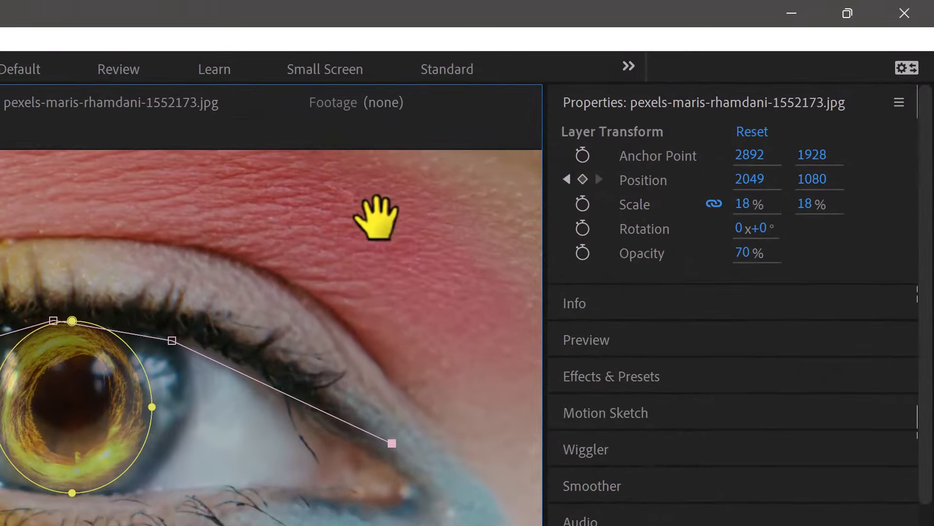
Extend the mask up over the brow, close it as Mask 2, and return to the Selection tool.
drag(654, 107, 654, 175)
drag(374, 351, 375, 353)
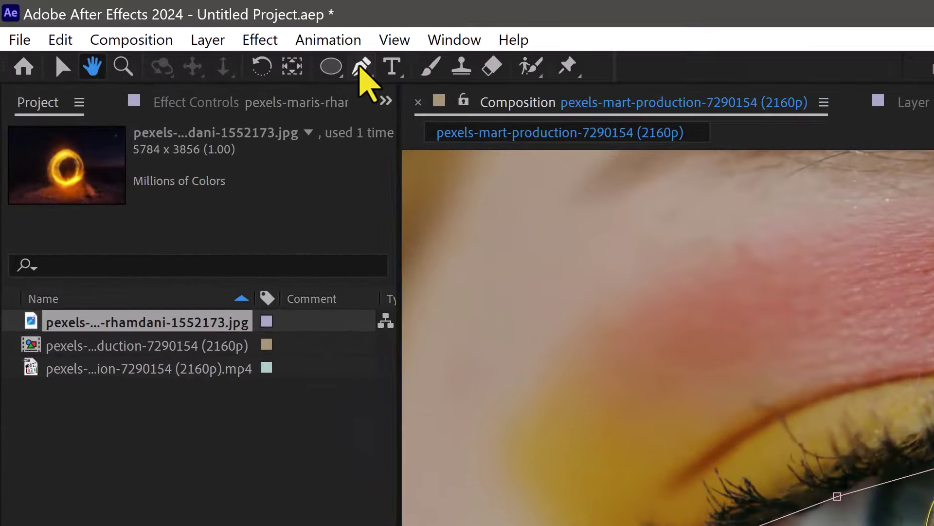
click(331, 62)
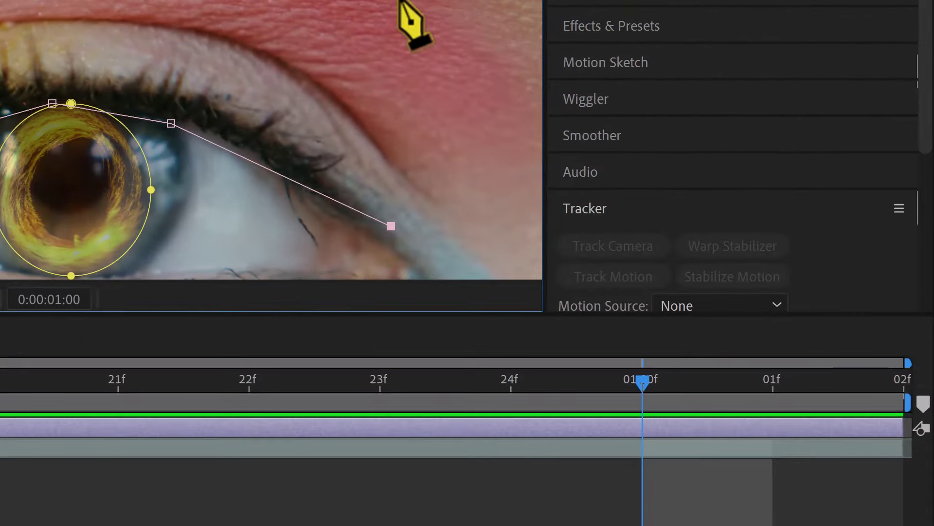
click(399, 2)
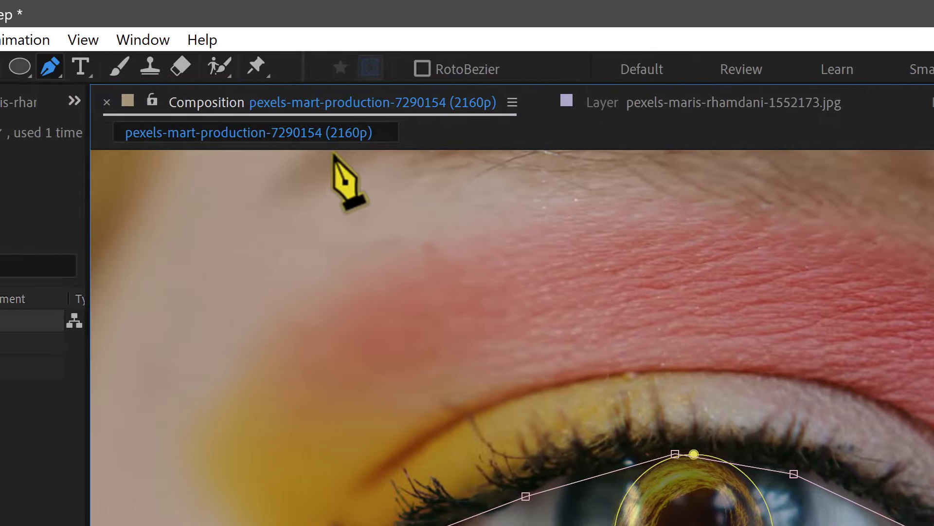
click(97, 173)
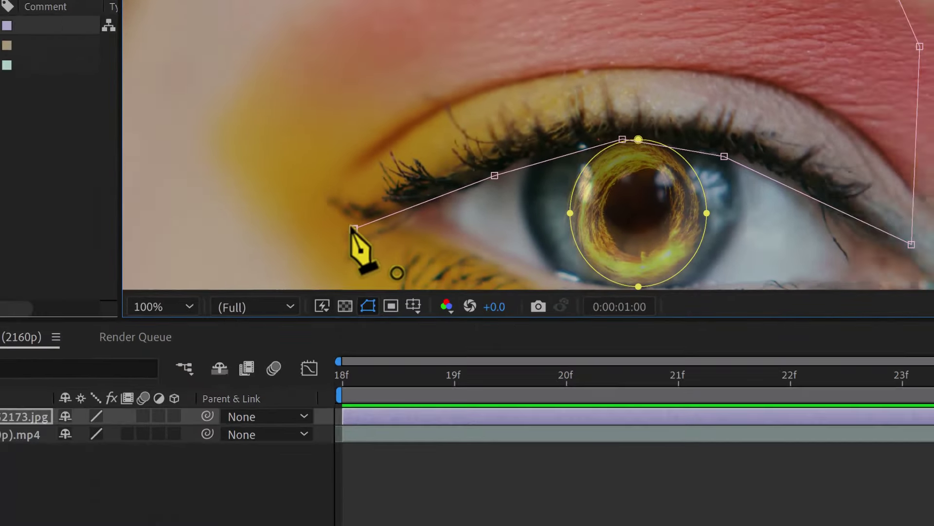
click(354, 228)
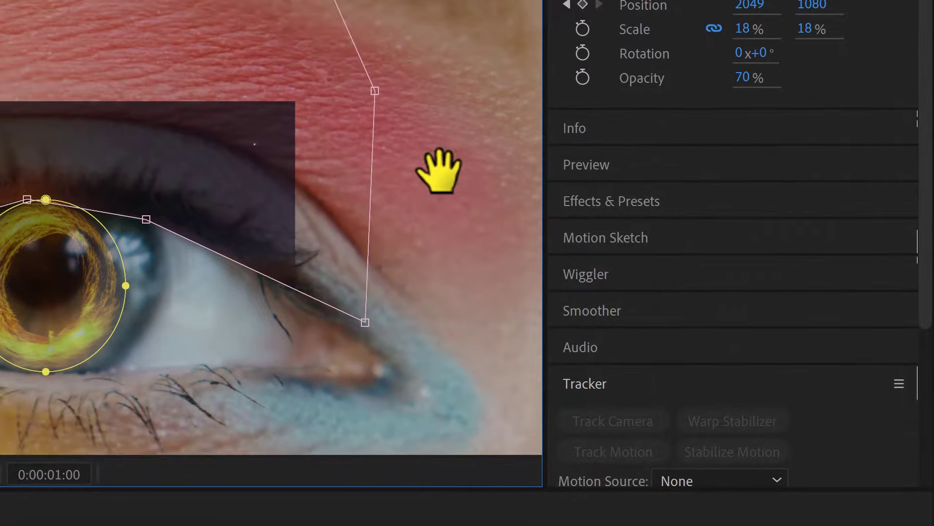
drag(438, 165, 434, 152)
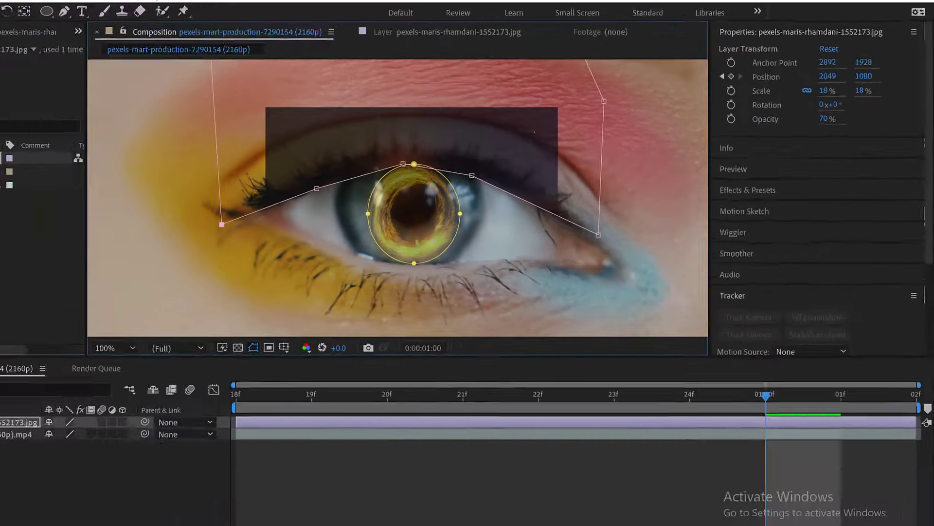
click(49, 52)
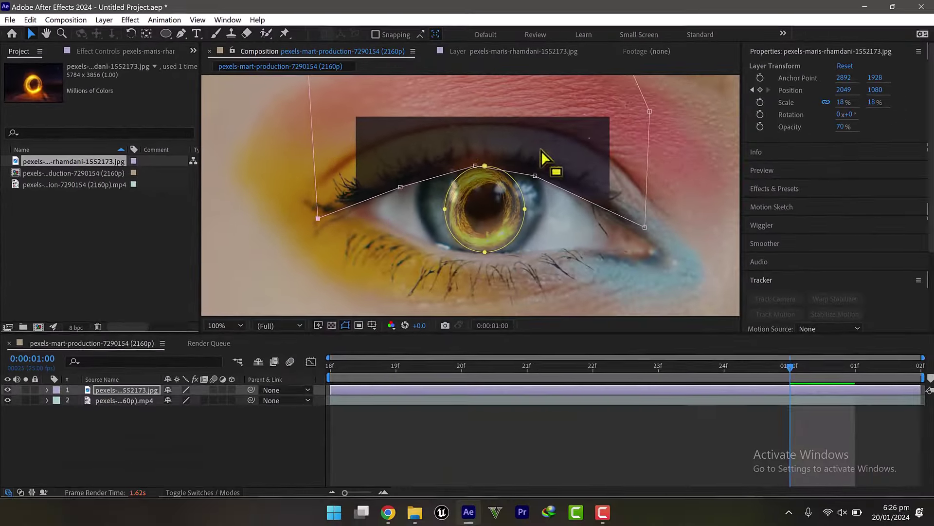
Set Mask 2's mode to Subtract so the eyelid area cuts away the fire ring.
key(m)
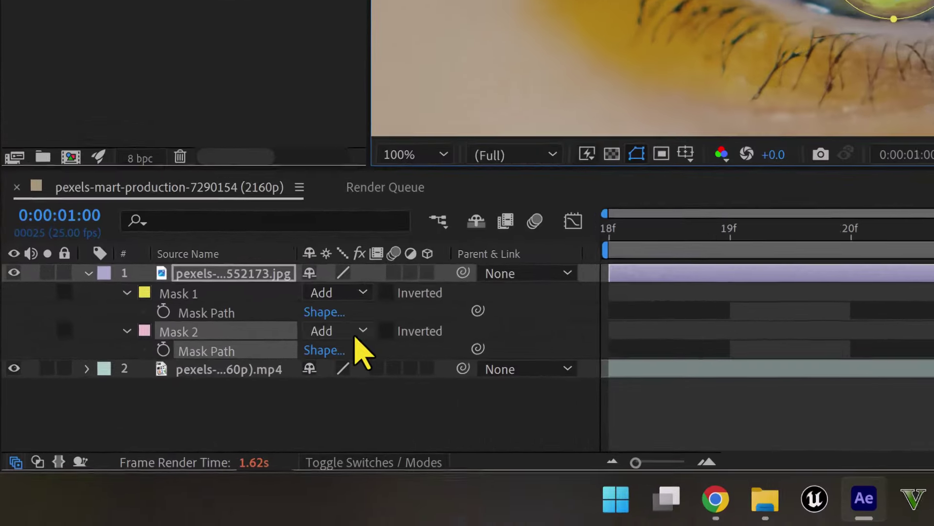
click(194, 421)
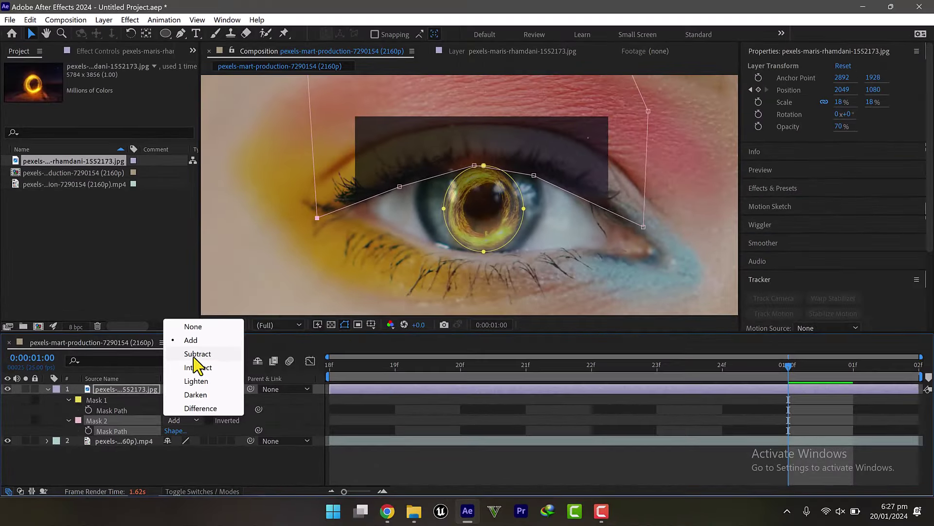
click(195, 356)
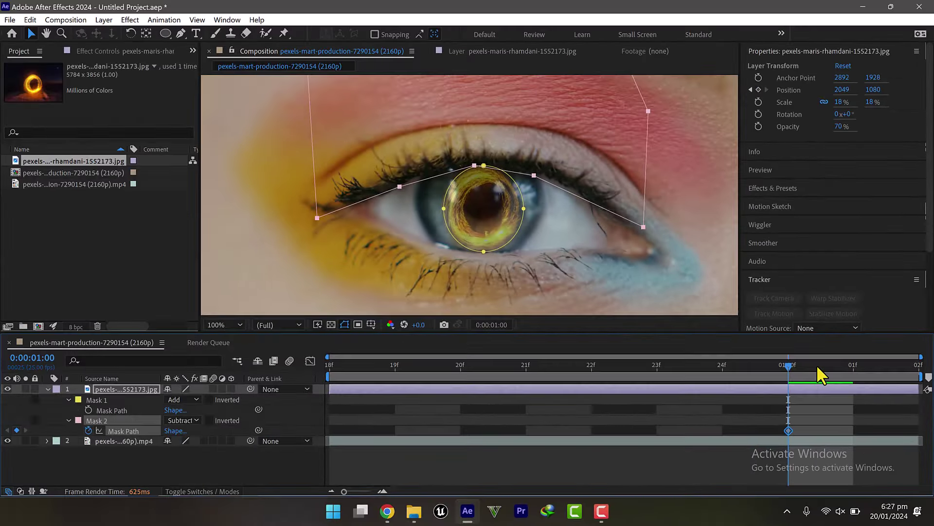
At 01:01f, drag Mask 2's points down to refit the upper eyelid.
click(830, 364)
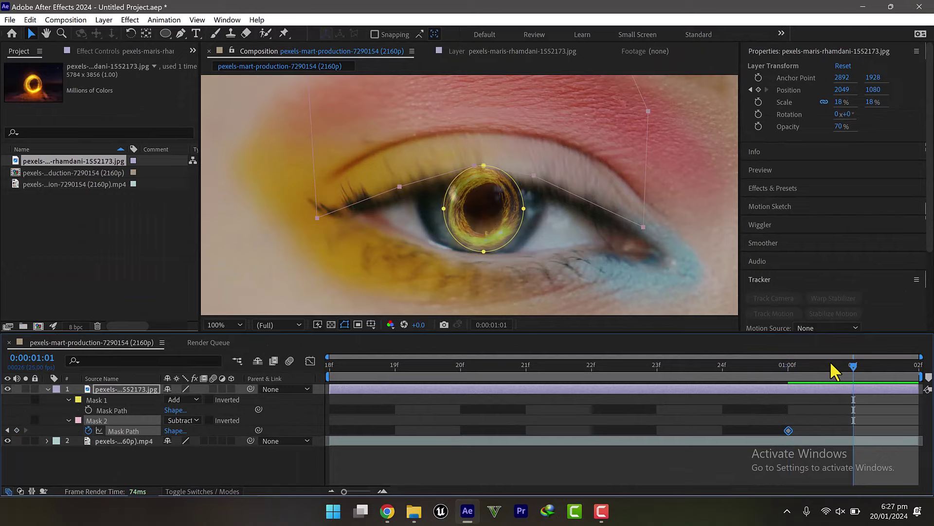
drag(852, 366, 832, 384)
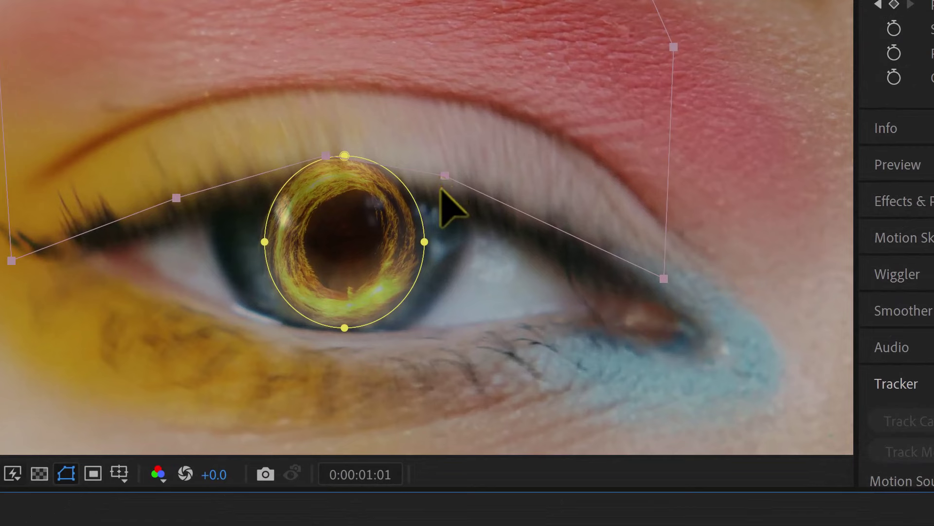
drag(534, 176, 532, 183)
drag(443, 191, 445, 211)
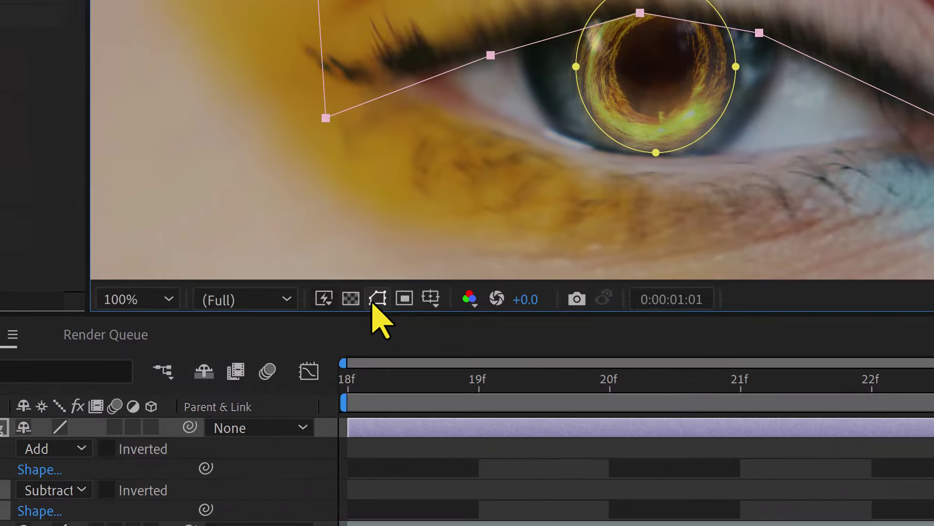
Hide mask outlines, deselect, and set Mask 2's feather to 237 pixels.
click(66, 473)
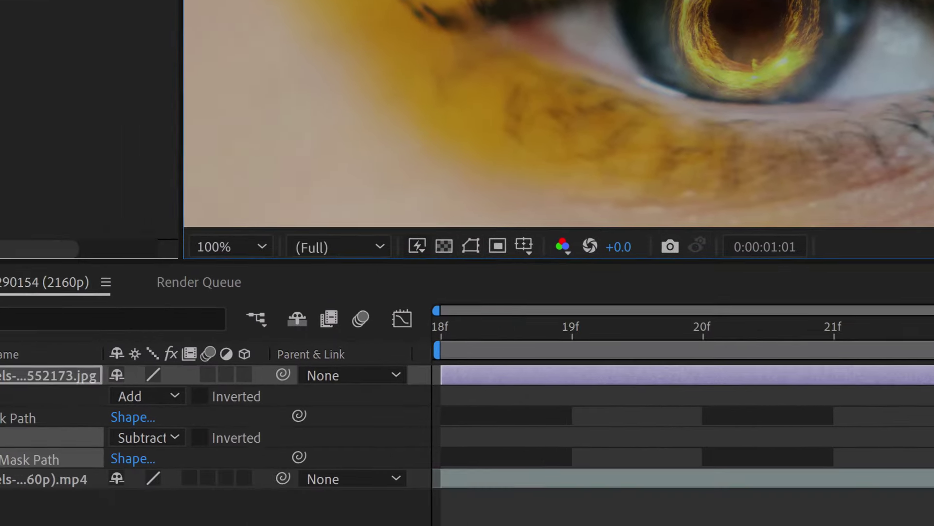
key(ctrl+shift+a)
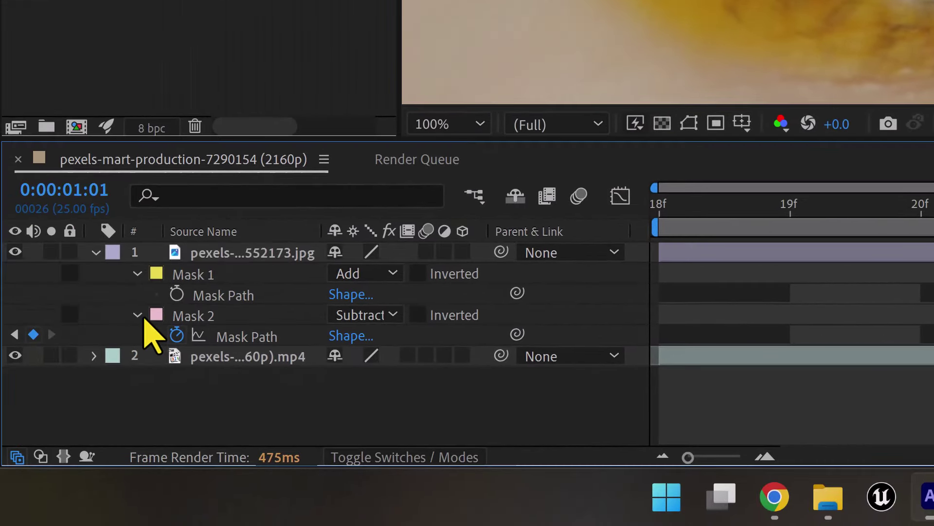
click(138, 315)
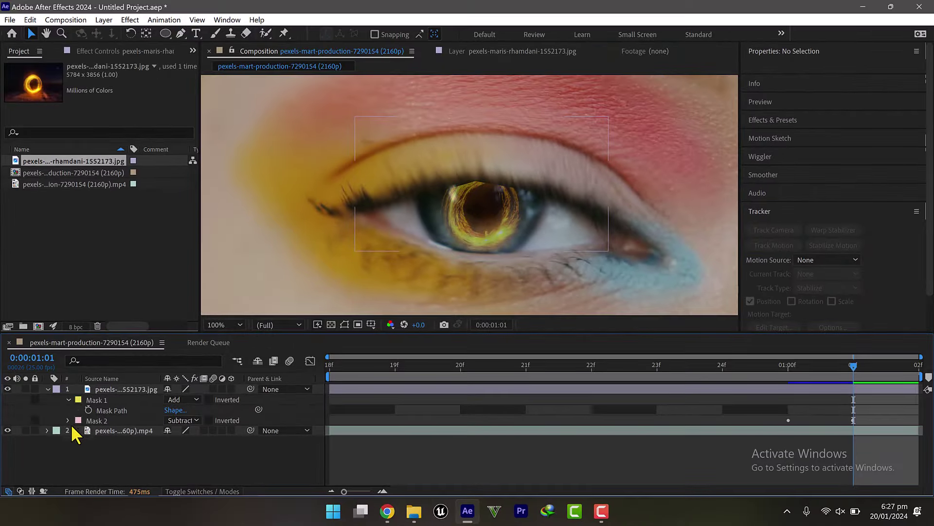
click(68, 421)
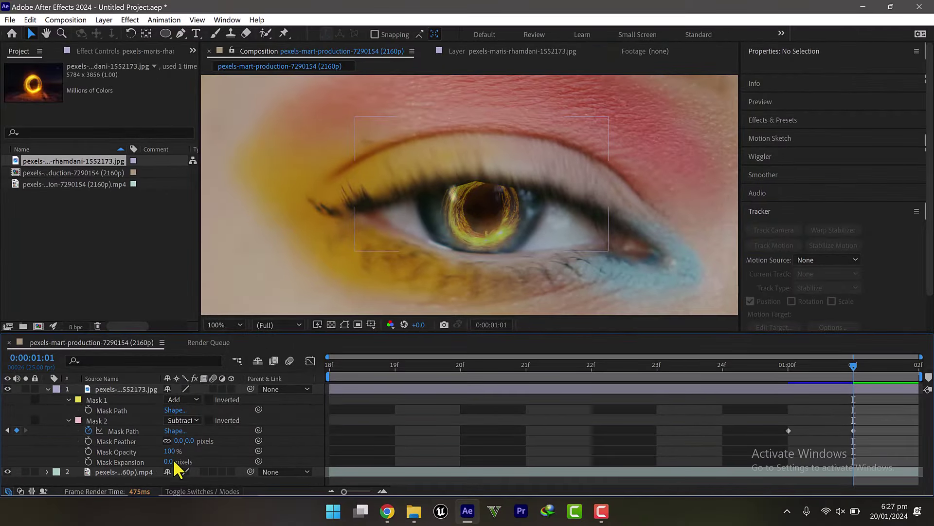
drag(187, 441, 233, 437)
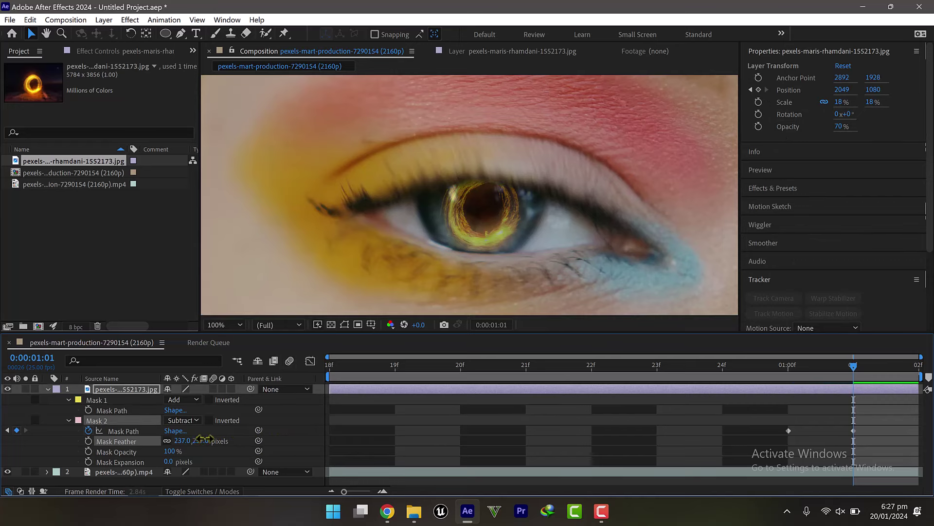
Collapse Mask 2, show mask outlines, and step frames around 01:00f to check the lid mask.
click(69, 420)
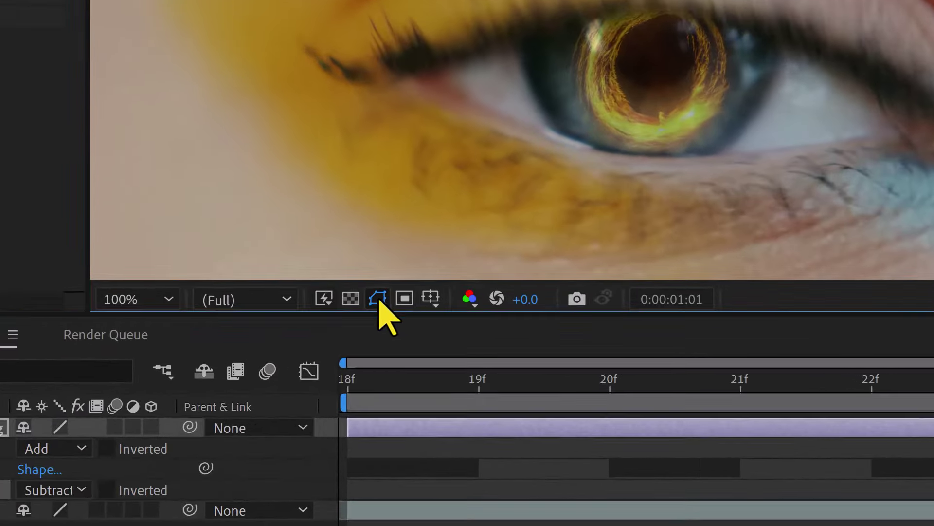
click(372, 303)
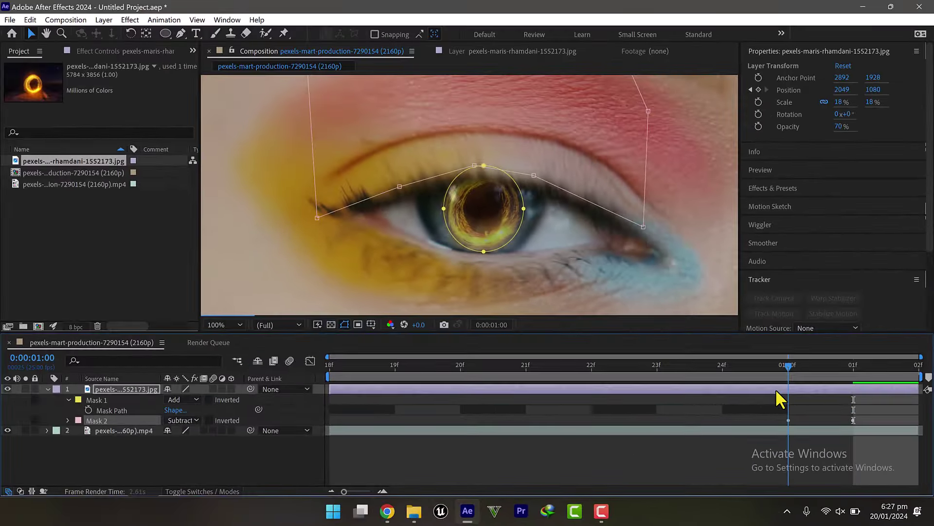
key(Page_Up)
key(Page_Up)
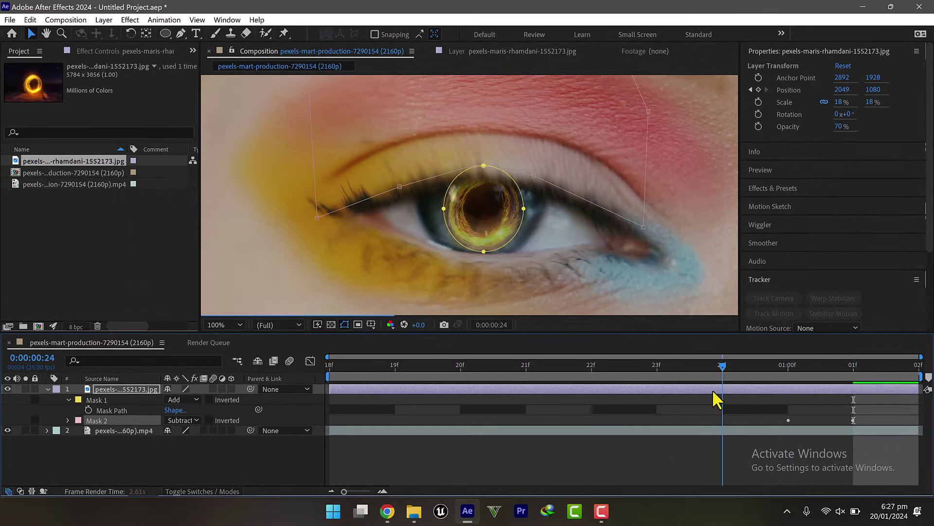
key(Page_Down)
key(Page_Down)
key(Page_Up)
key(Page_Up)
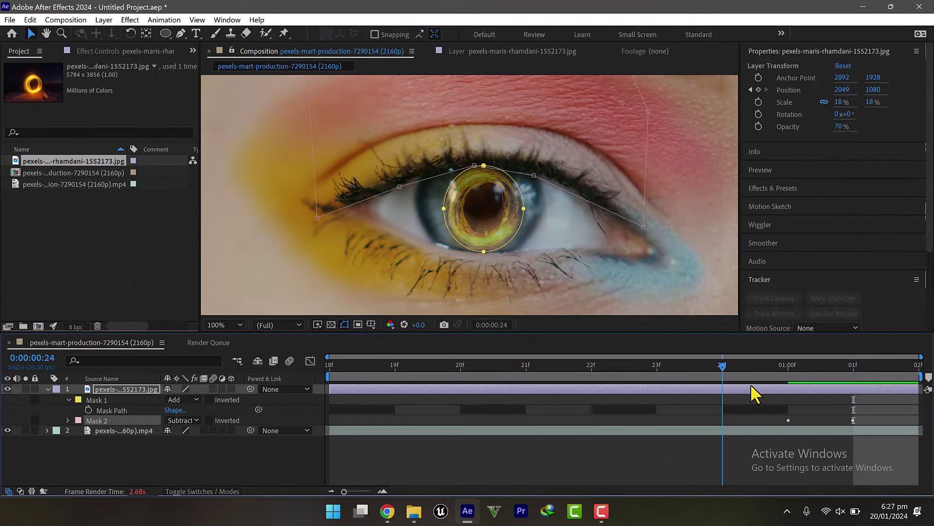
key(Page_Down)
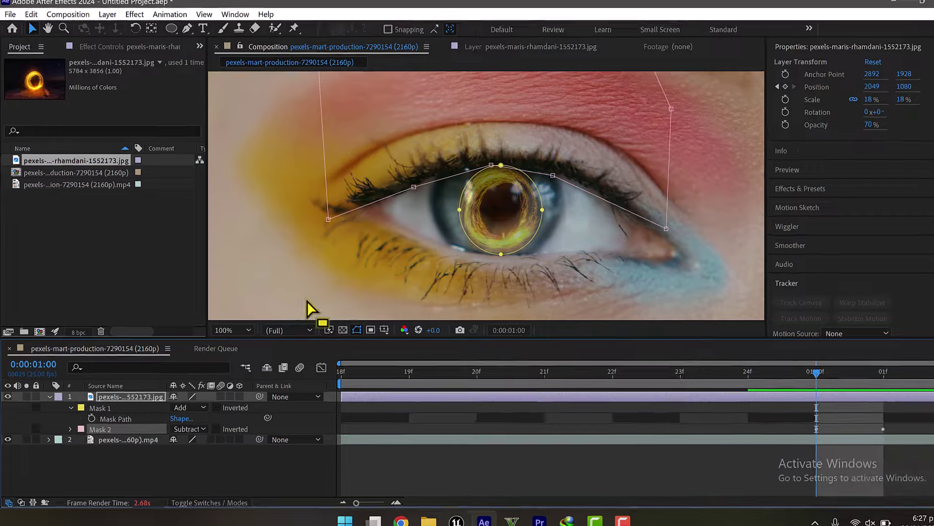
Fit the frame in the viewer, hide outlines, and scrub and play from 24f to 01:01f.
click(229, 330)
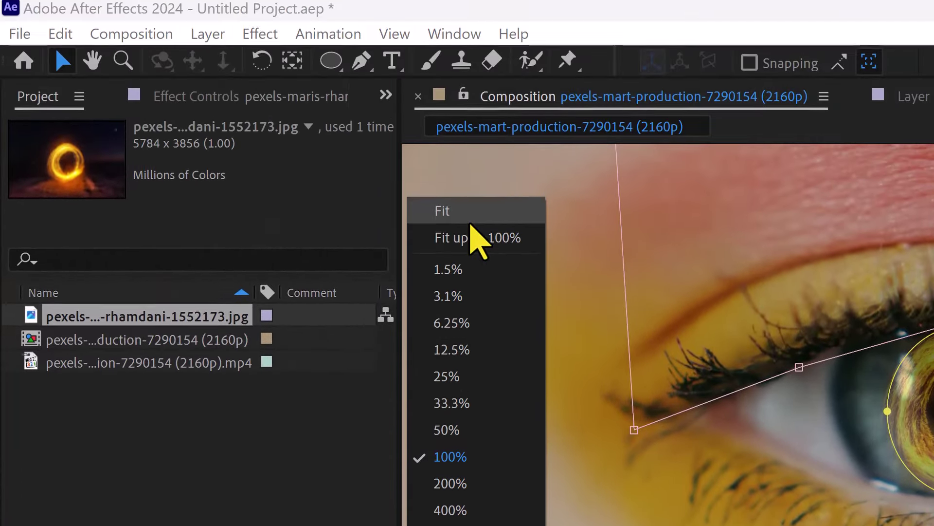
click(470, 220)
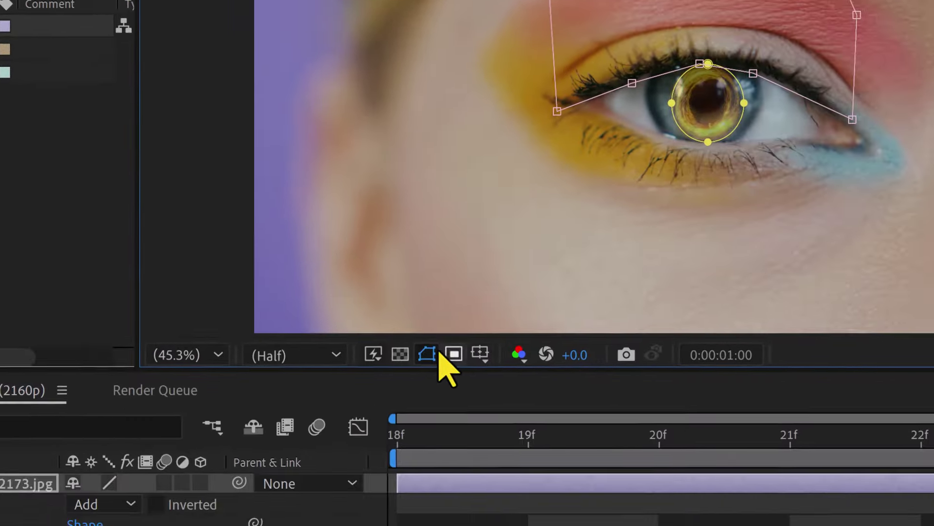
click(436, 353)
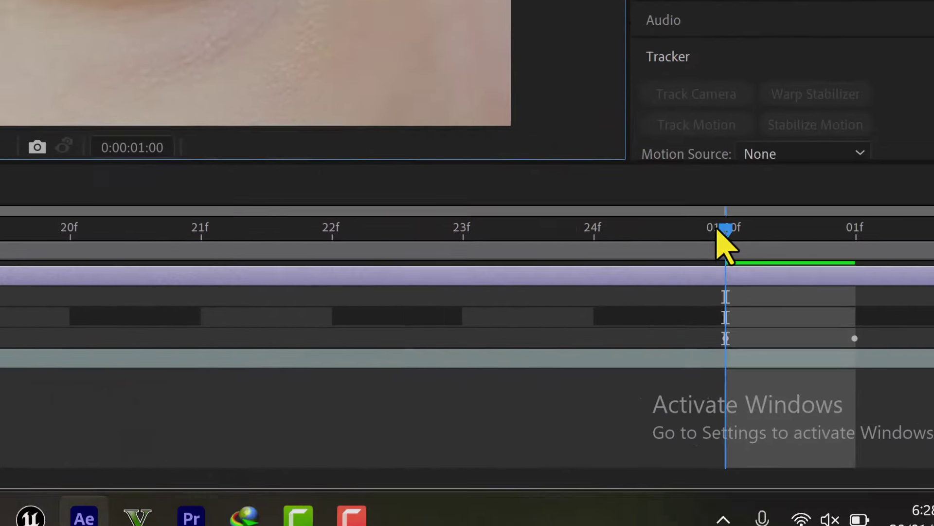
click(642, 375)
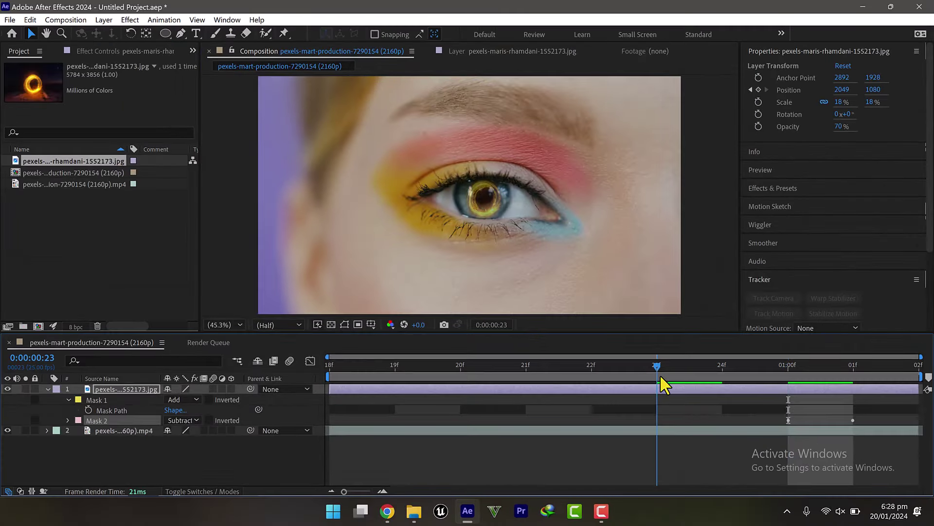
drag(660, 377, 799, 381)
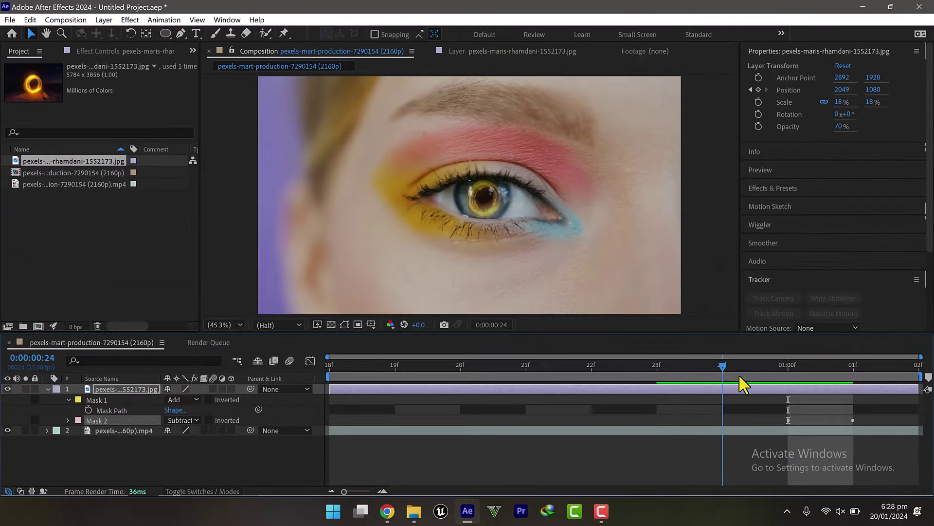
click(829, 377)
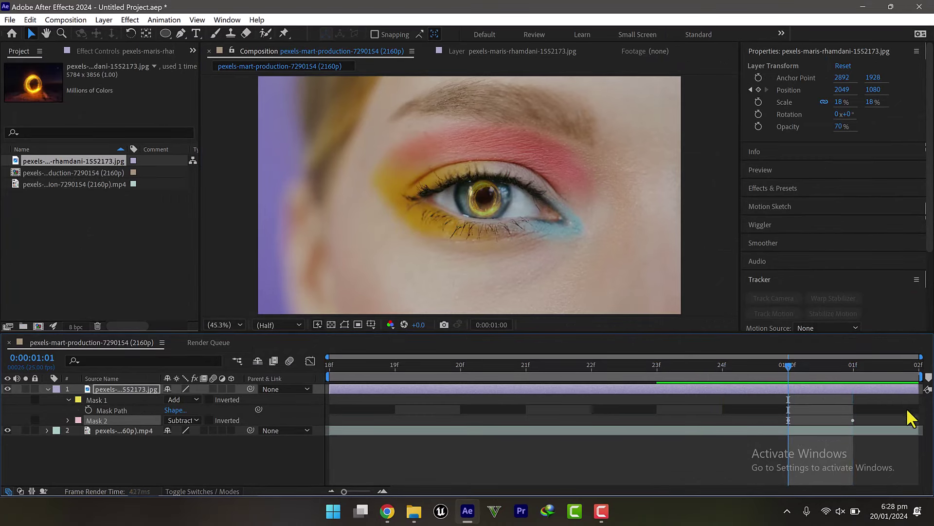
click(697, 377)
drag(697, 377, 503, 372)
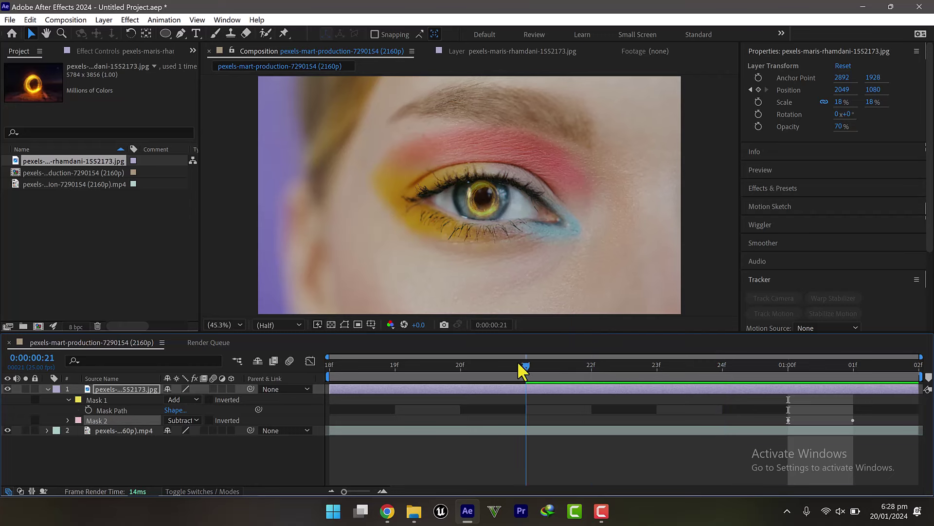
key(space)
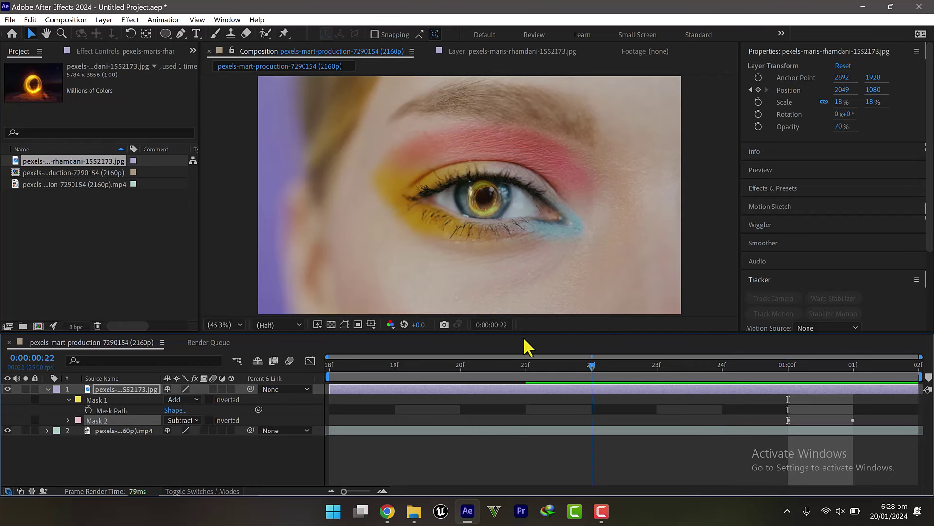